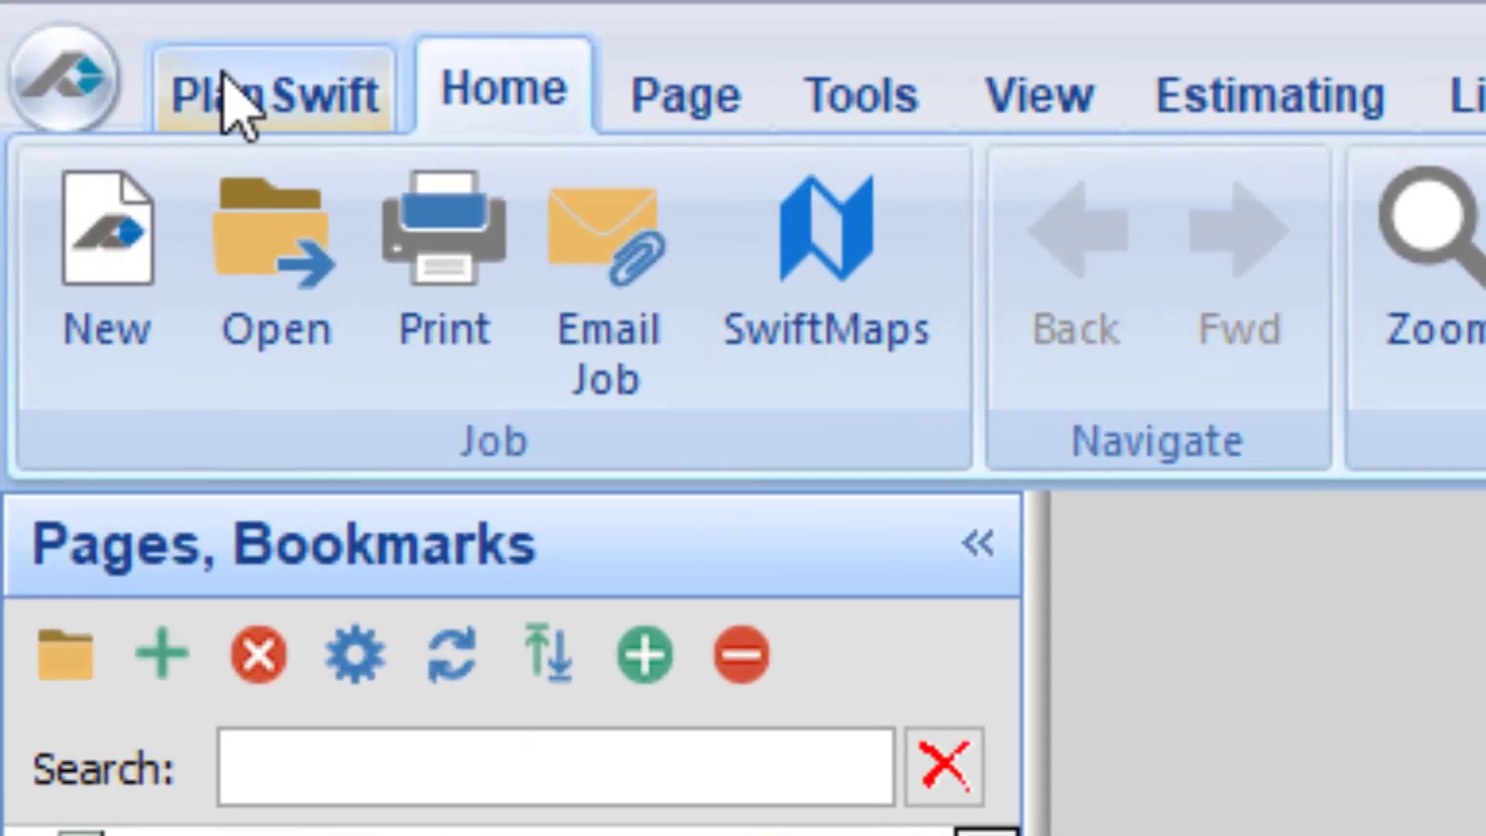
- Activate PlanSwift Professional with the account credentials already filled in
{"action": "left_click", "coordinate": [232, 101]}
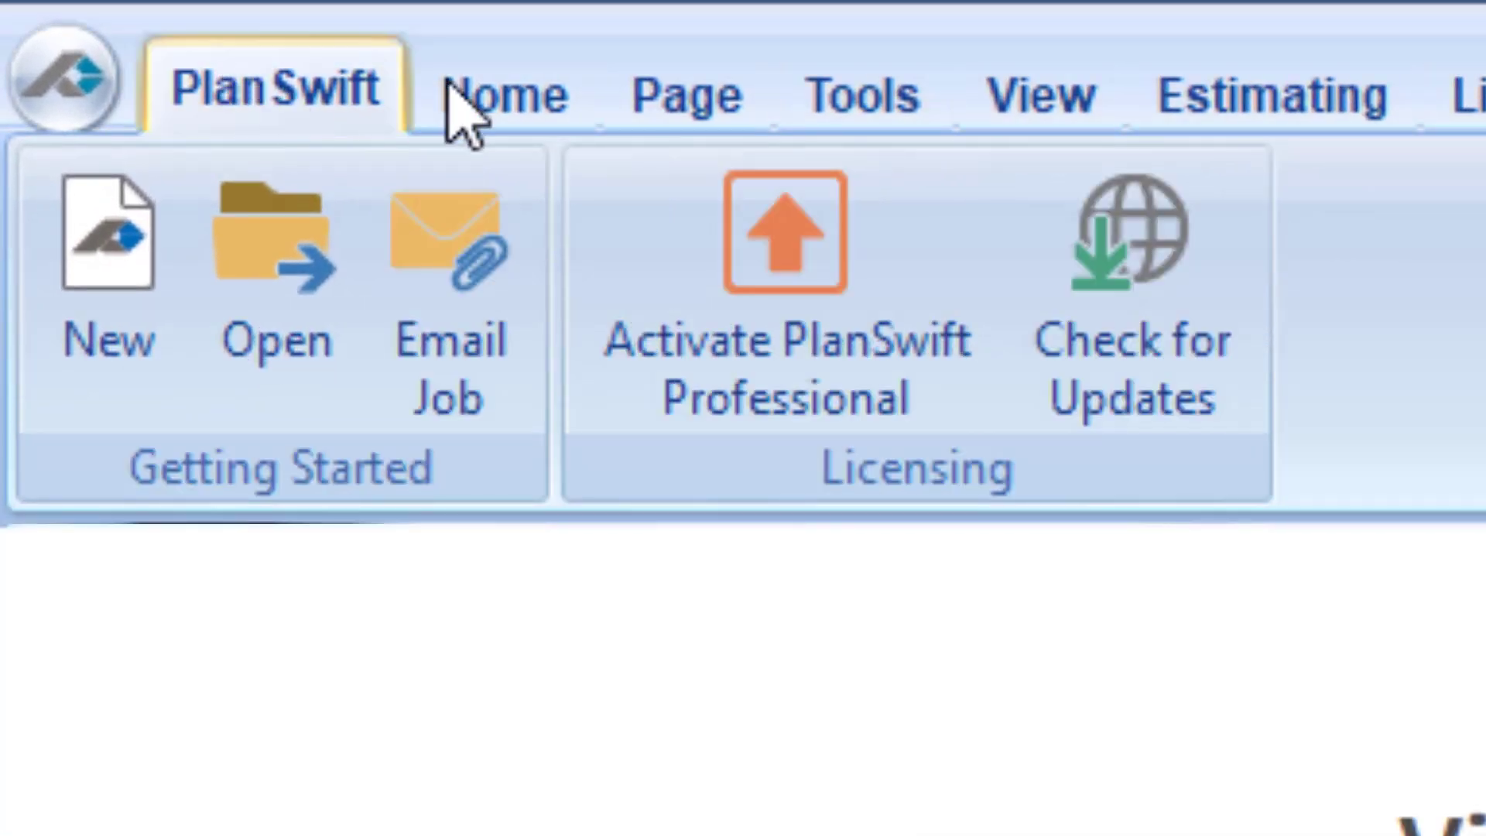
{"action": "left_click", "coordinate": [824, 310]}
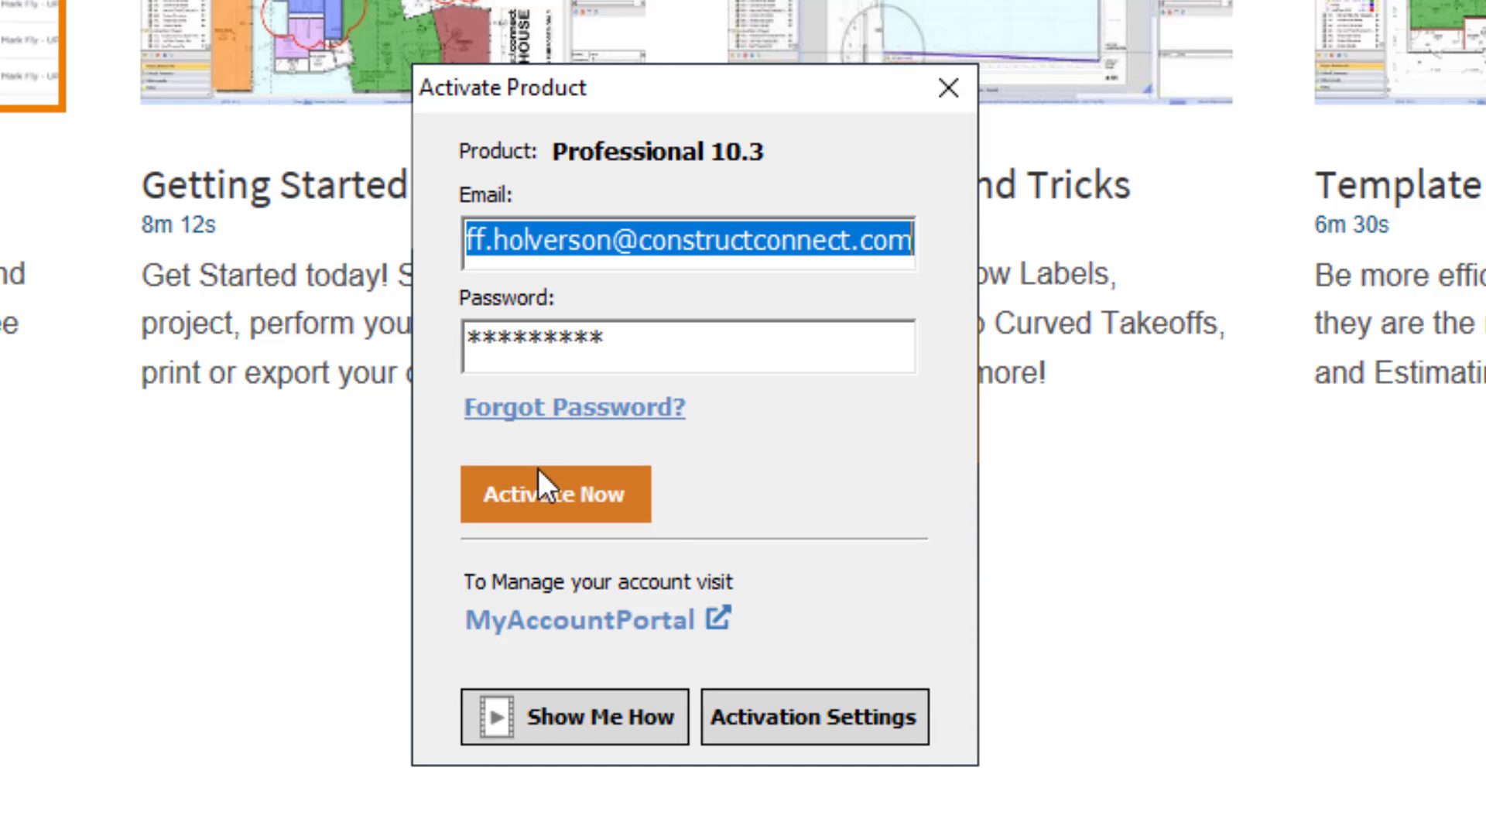
{"action": "left_click", "coordinate": [564, 485]}
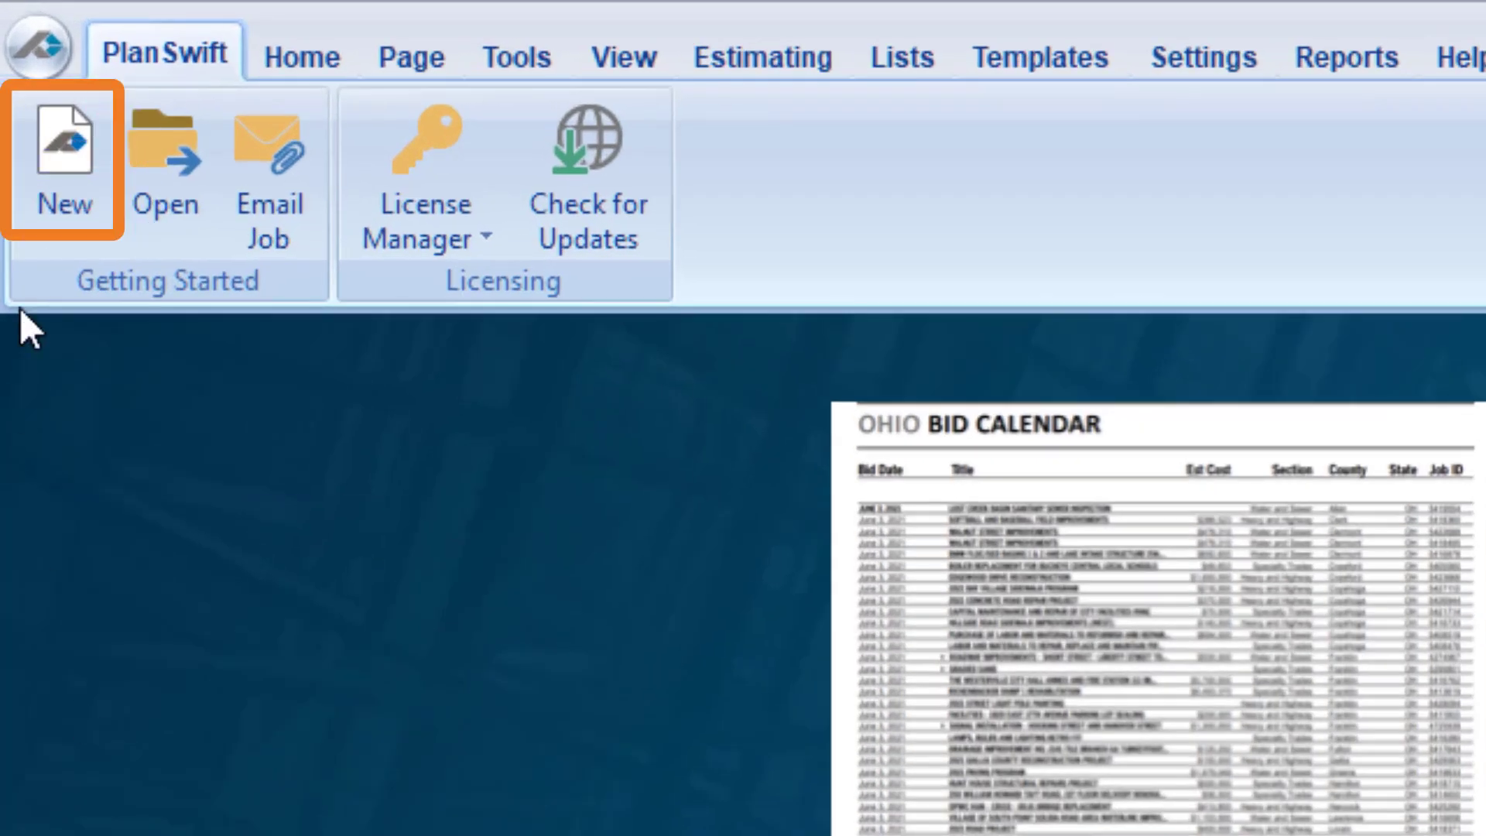
- Start a new local job numbered MFO123 with the description "Mathis Fisheries Office", keeping the English measurement type
{"action": "left_click", "coordinate": [71, 152]}
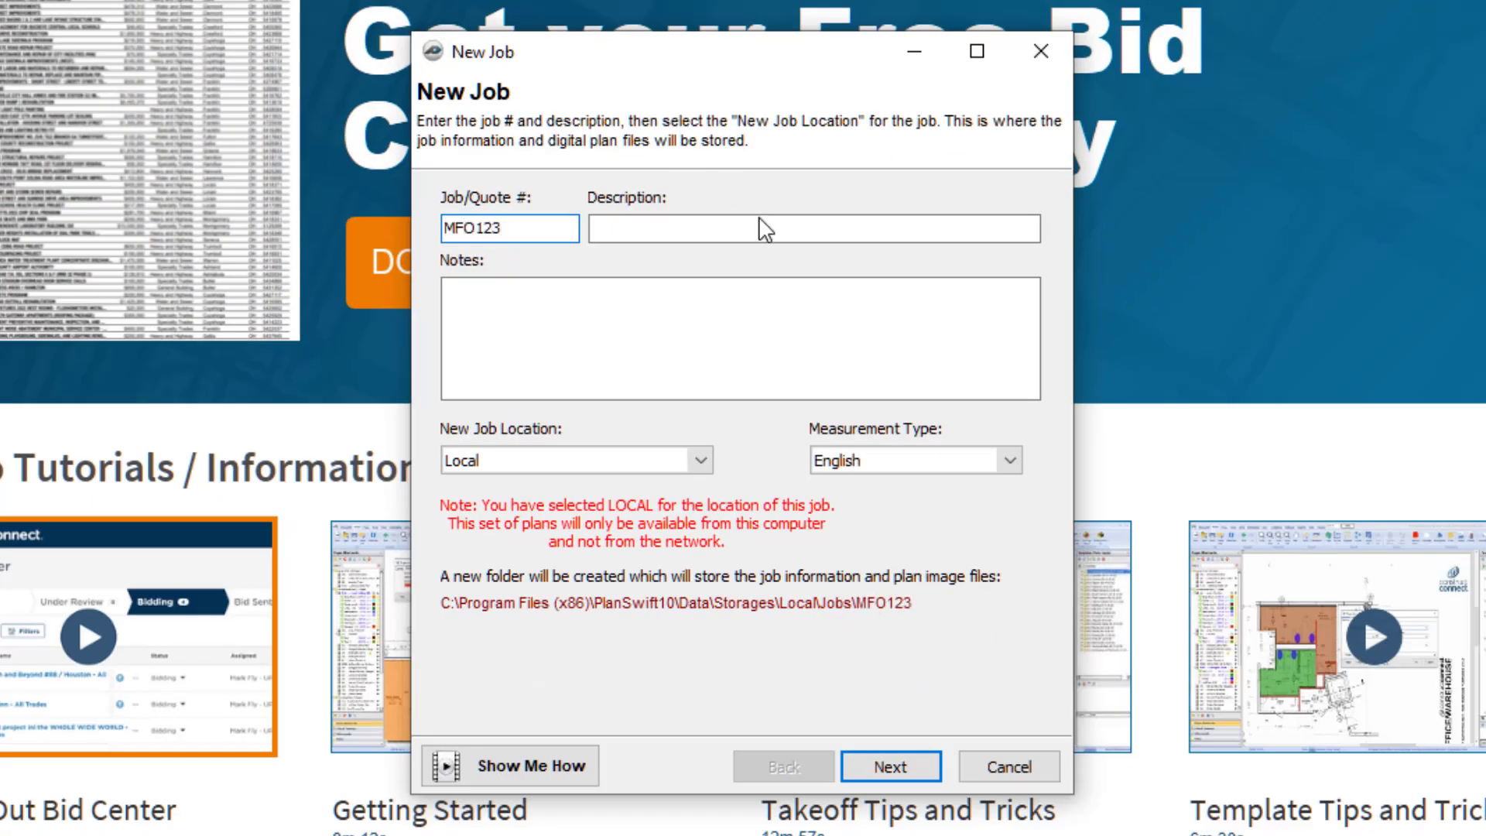
{"action": "left_click", "coordinate": [897, 234]}
{"action": "type", "text": "Mathis "}
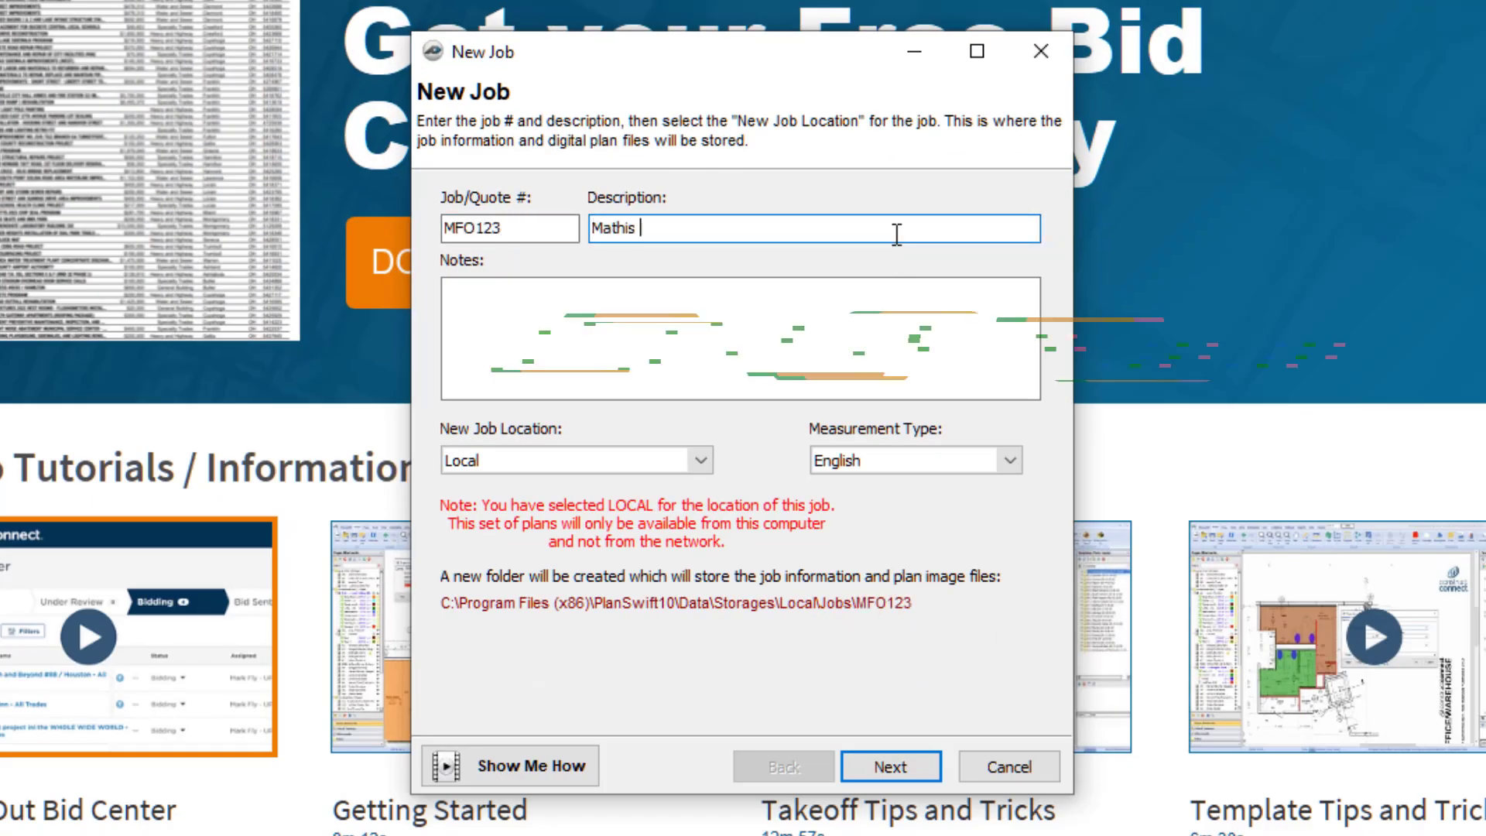
{"action": "type", "text": "Fisheries Office"}
{"action": "left_click", "coordinate": [892, 764]}
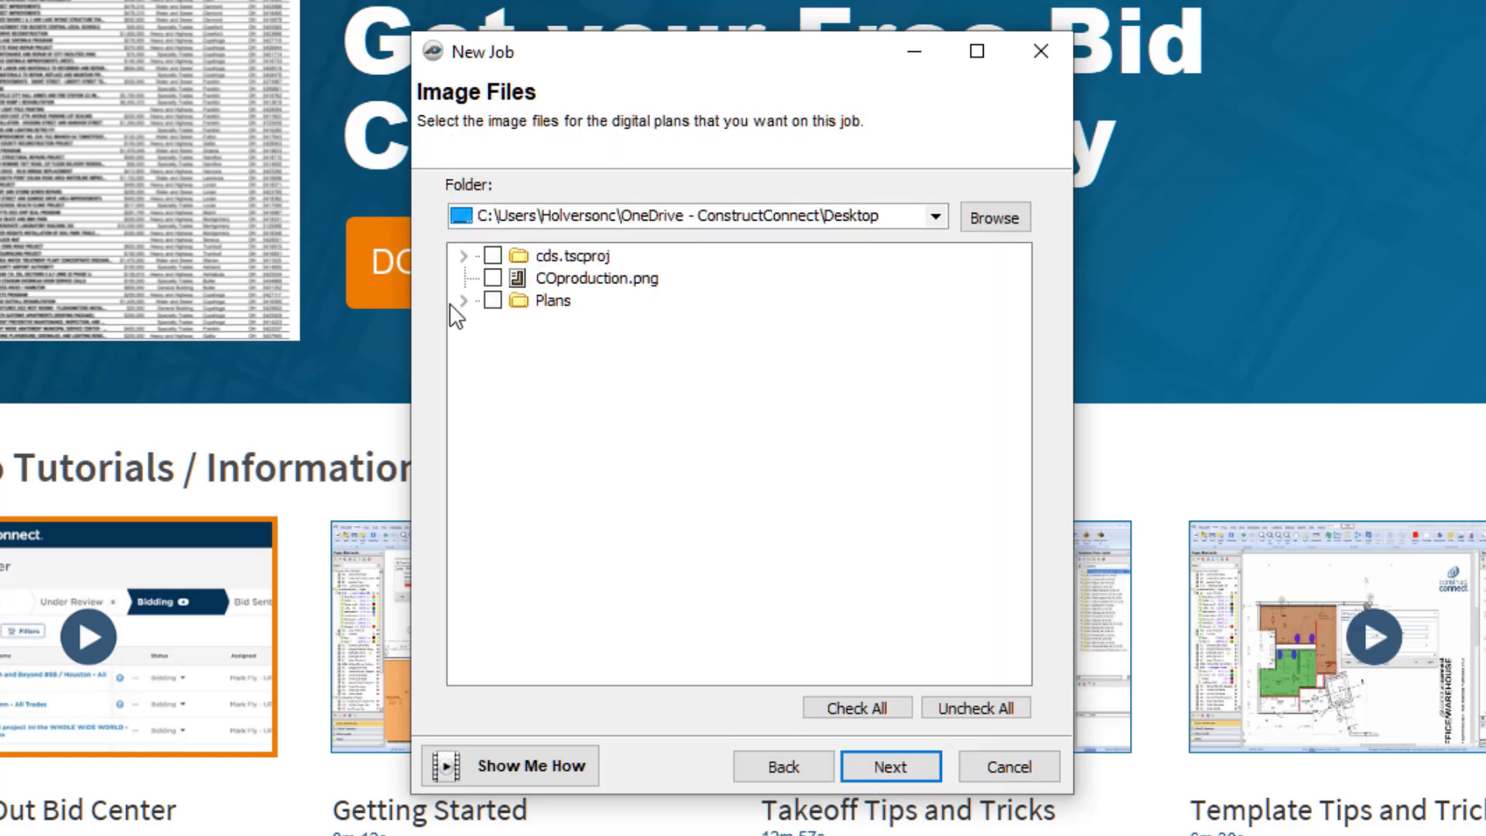
- Select Mathis Fisheries Office.pdf and all six MFO Addendum 3 PDFs in the Plans folder as the job's plan files
{"action": "left_click", "coordinate": [464, 301]}
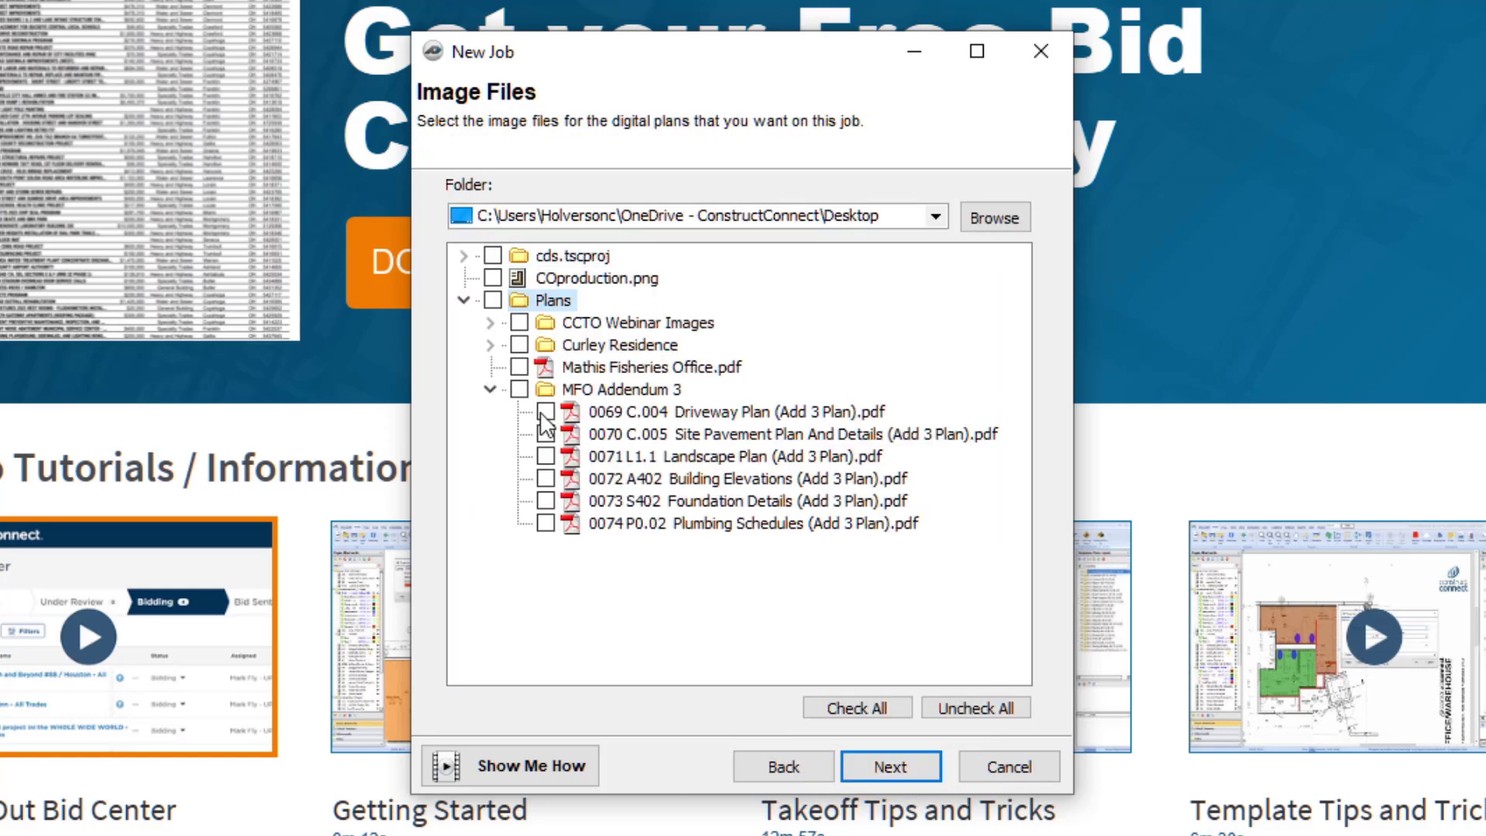
{"action": "left_click", "coordinate": [546, 412]}
{"action": "left_click", "coordinate": [546, 434]}
{"action": "left_click", "coordinate": [546, 456]}
{"action": "left_click", "coordinate": [546, 479]}
{"action": "left_click", "coordinate": [546, 501]}
{"action": "left_click", "coordinate": [546, 523]}
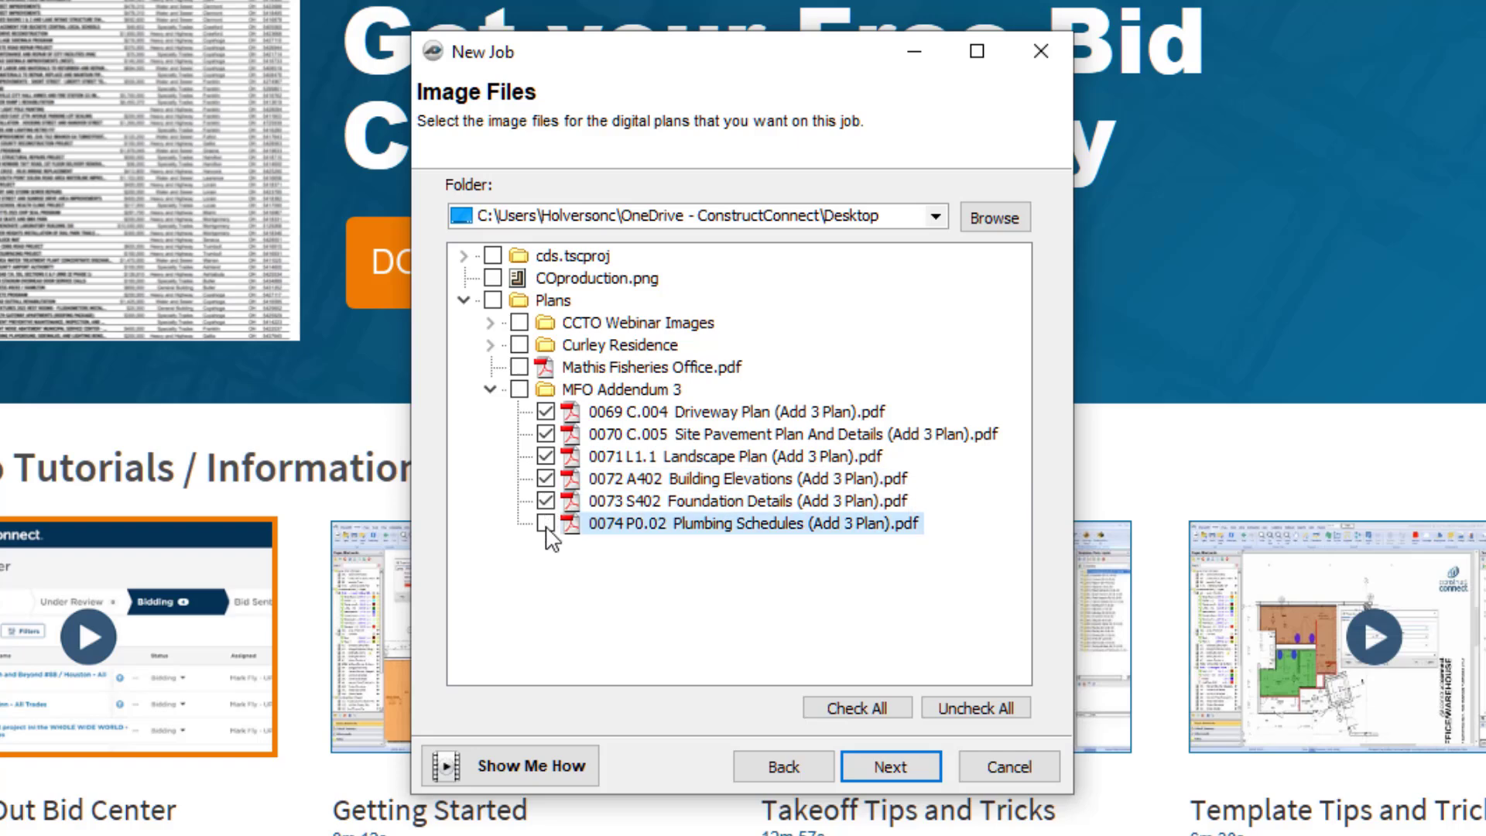
{"action": "left_click", "coordinate": [519, 367]}
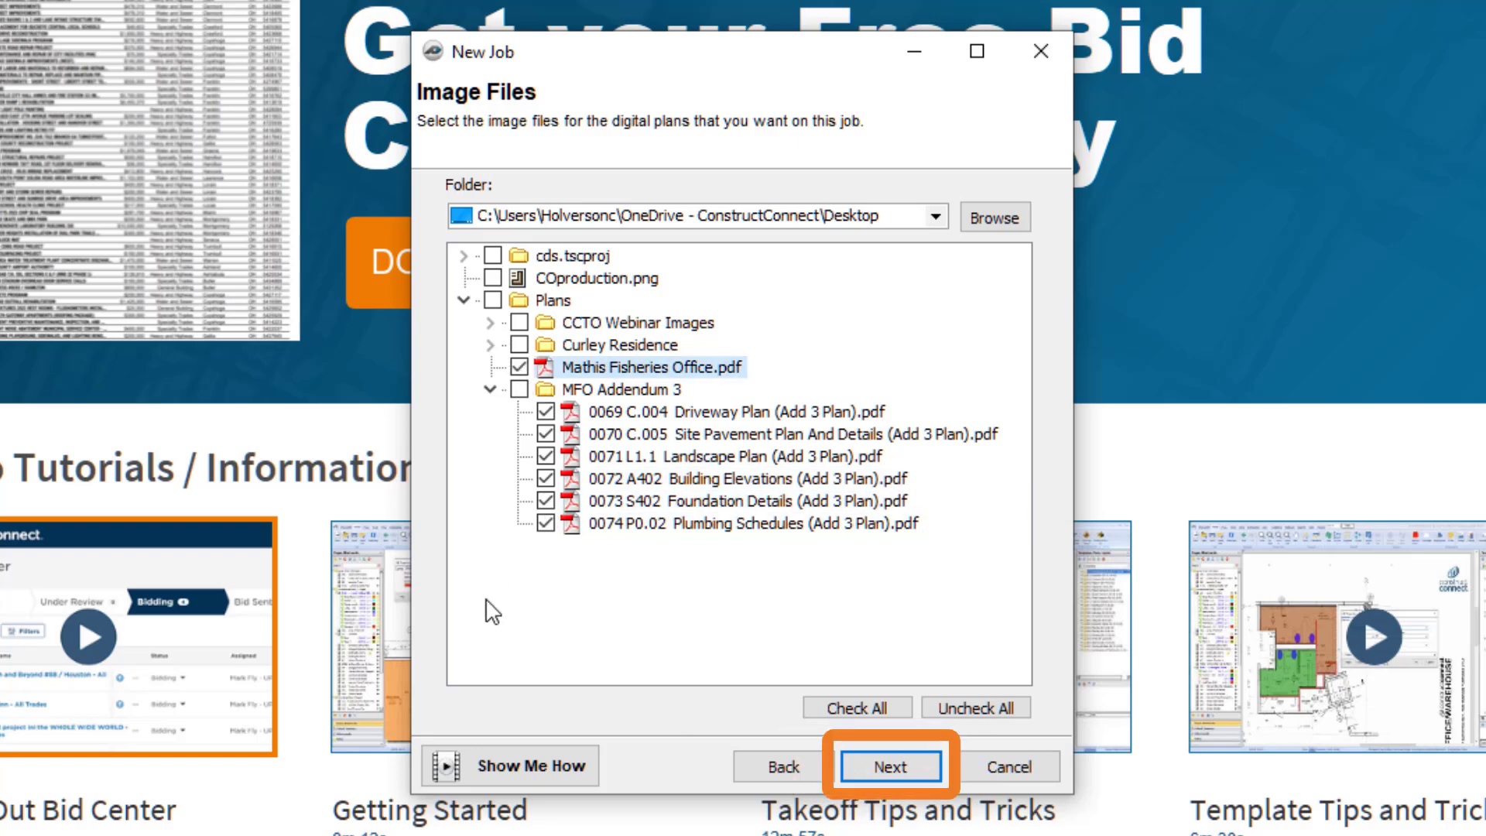
- Accept the default image conversion settings, with PDFs converted to 200 DPI grayscale TIF, and create the job
{"action": "left_click", "coordinate": [890, 768]}
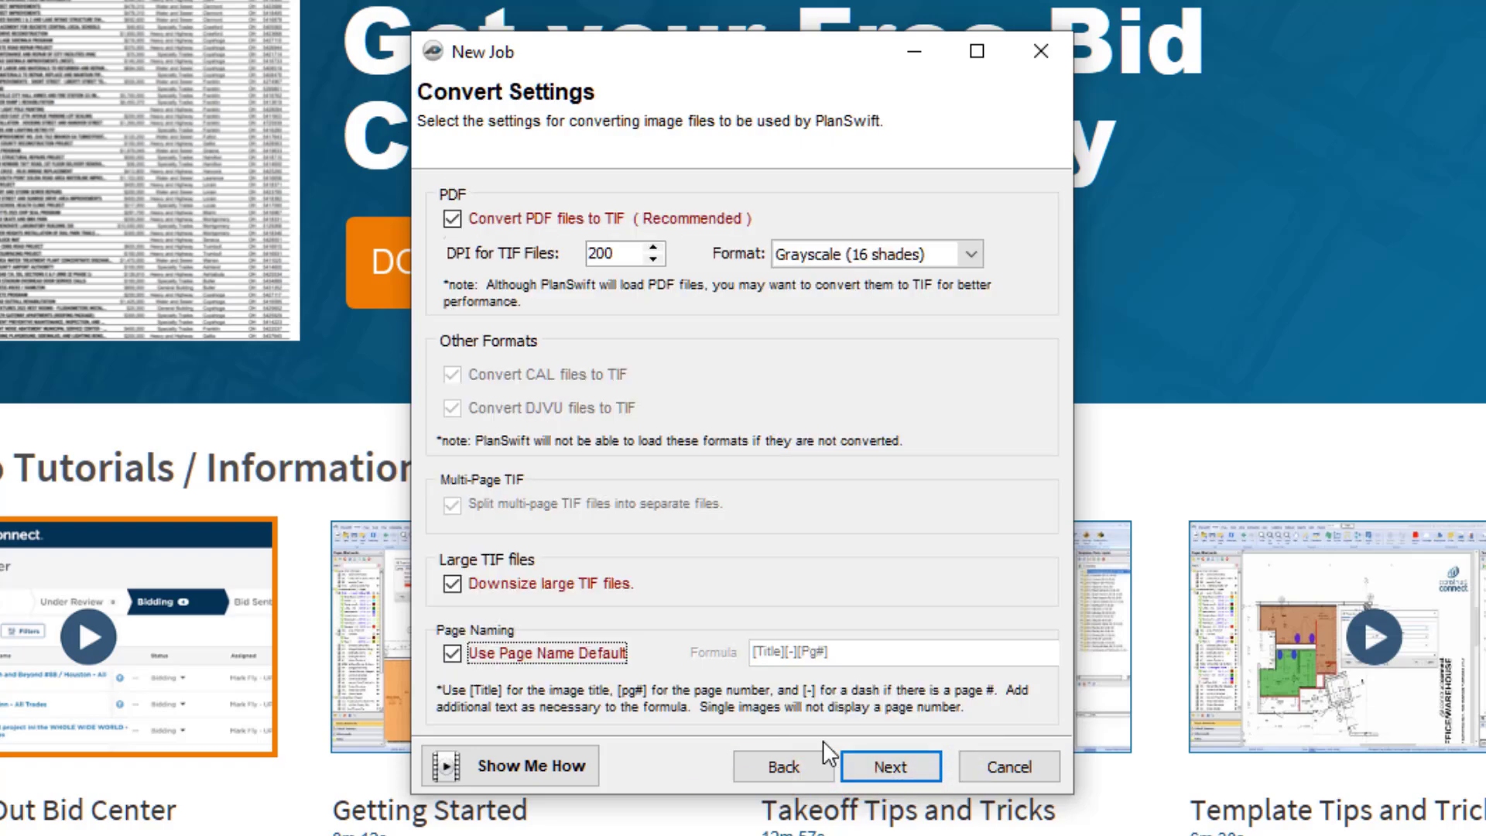
{"action": "left_click", "coordinate": [862, 766]}
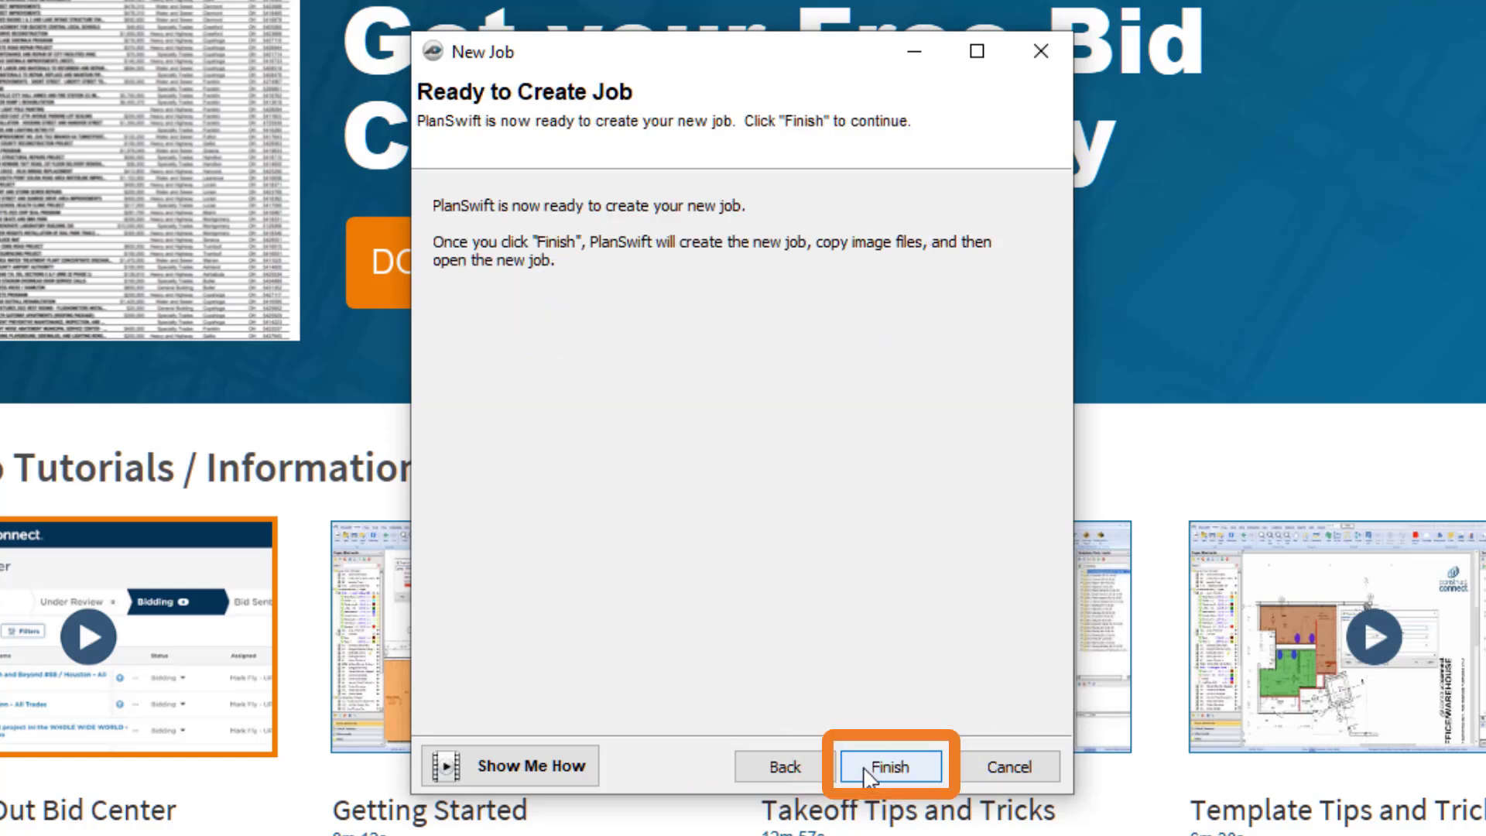
{"action": "left_click", "coordinate": [862, 766]}
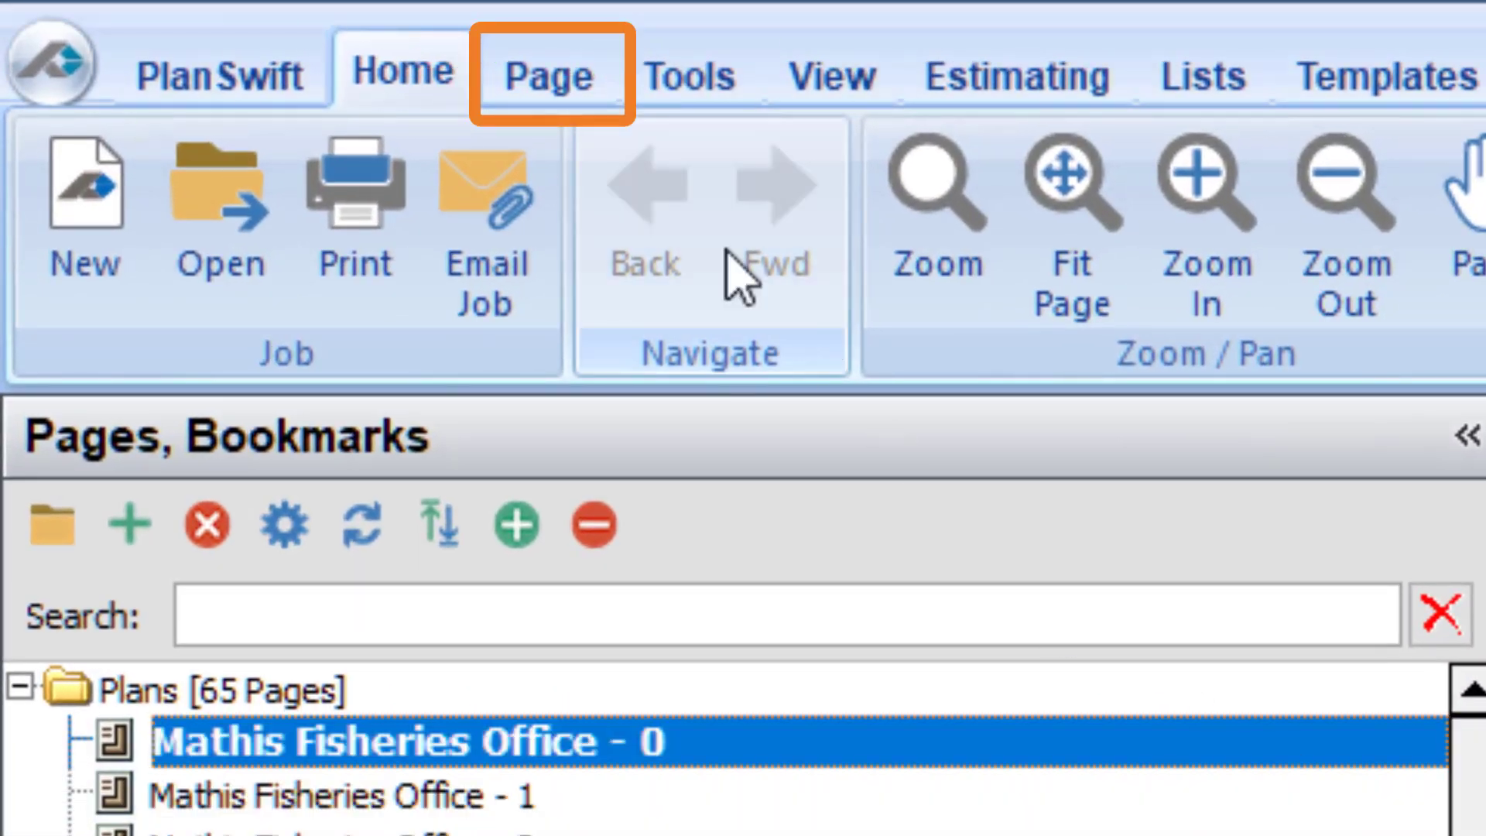
- Batch rename the pages with the view fixed on each sheet's lower-right corner, naming page 2 "G002 - TAS INFORMATION"
{"action": "left_click", "coordinate": [534, 81]}
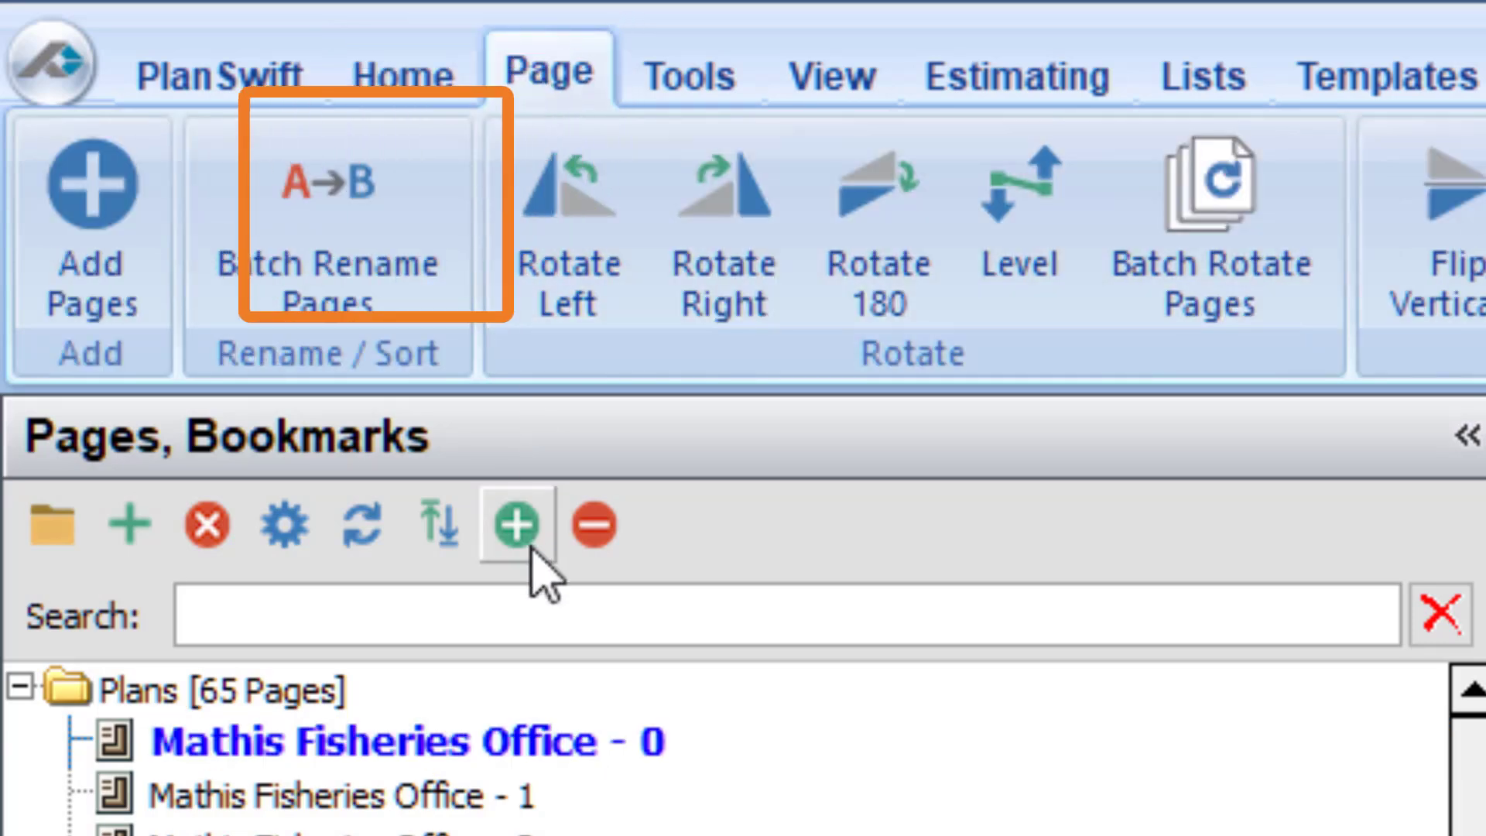
{"action": "left_click", "coordinate": [341, 271]}
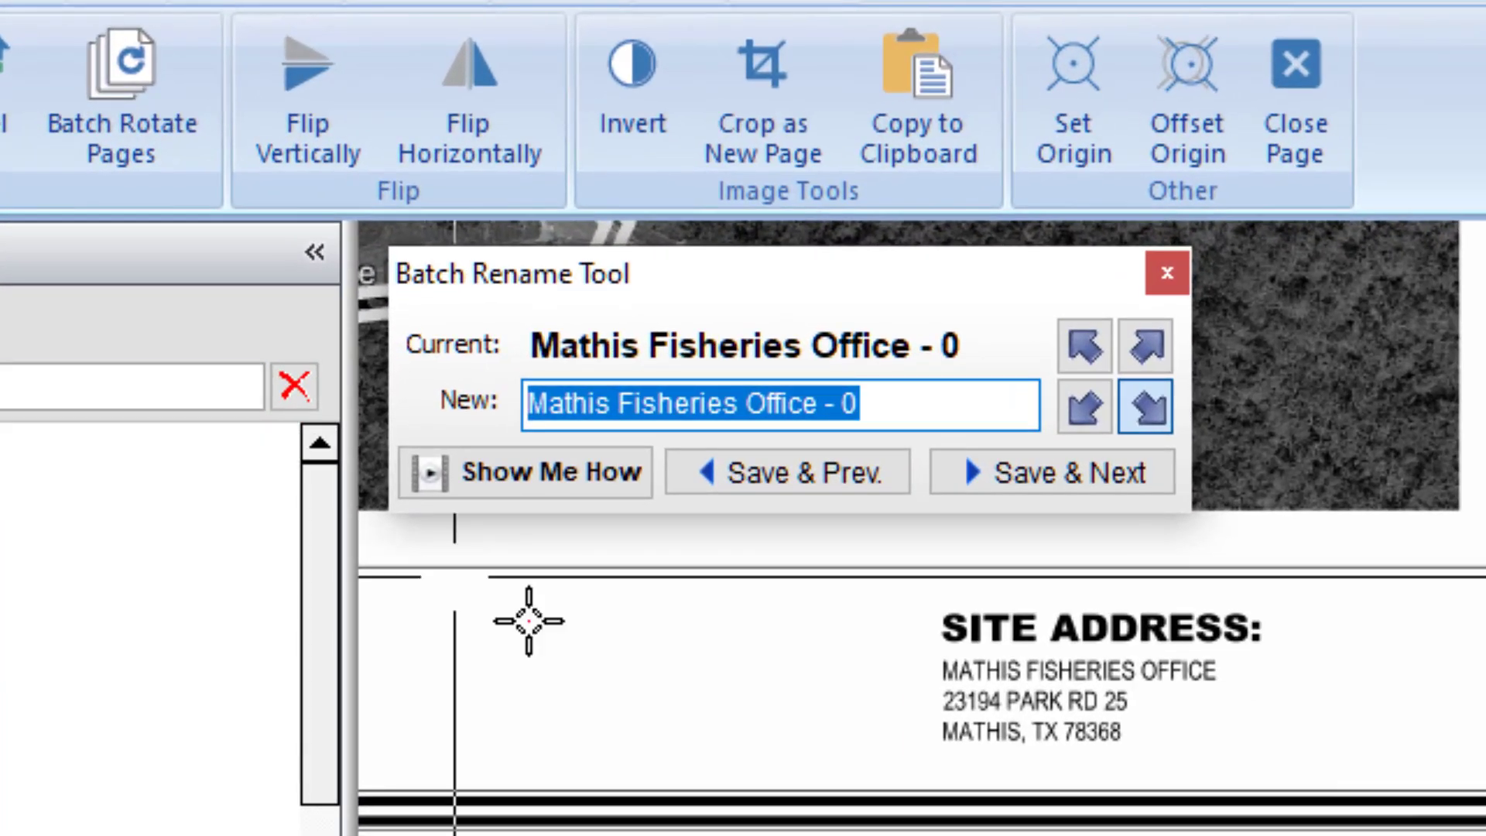
{"action": "left_click", "coordinate": [1145, 407]}
{"action": "type", "text": "G002"}
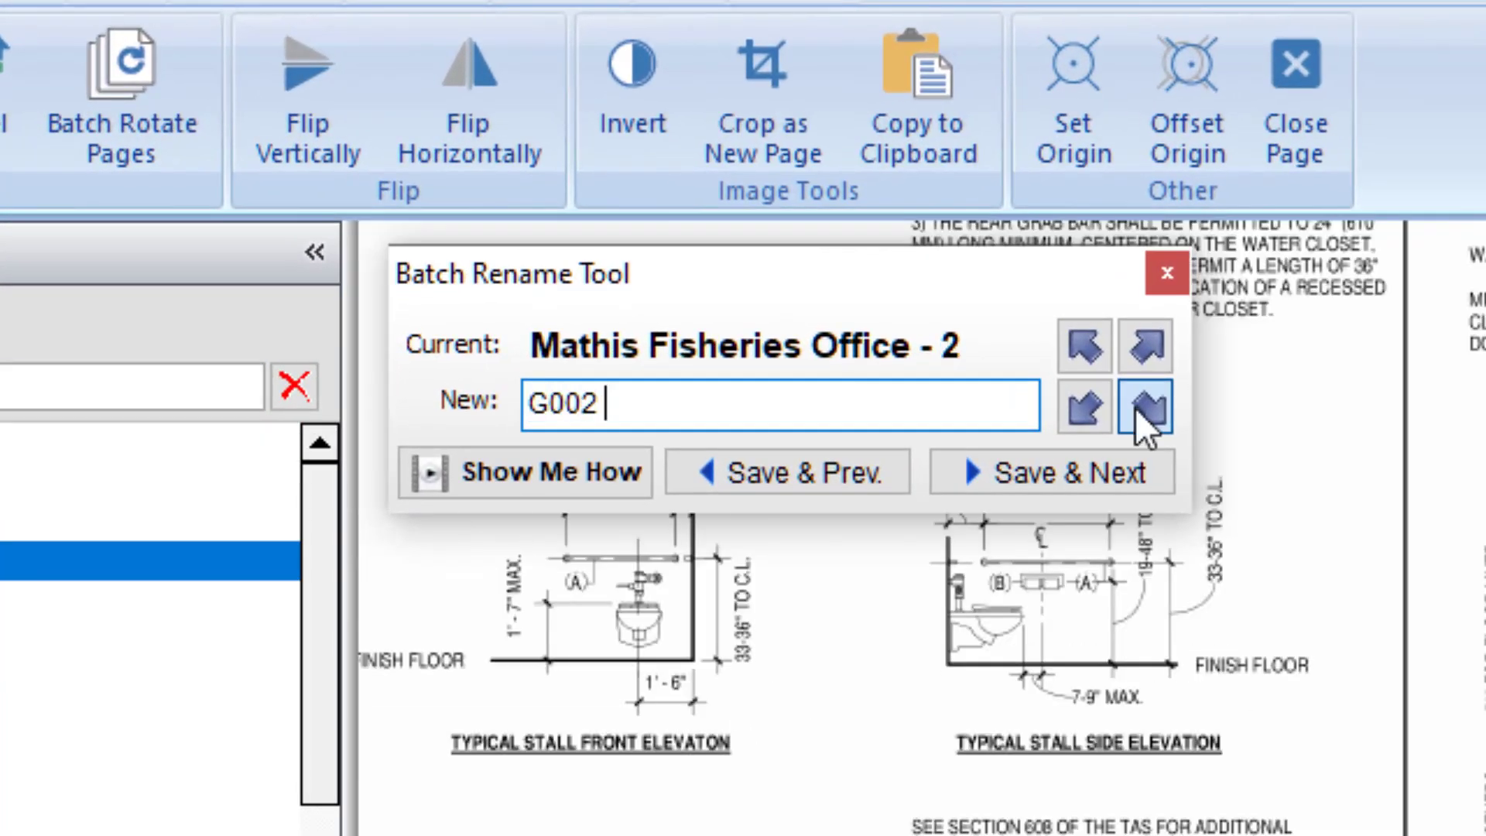
{"action": "type", "text": " - TAS INFORMATION"}
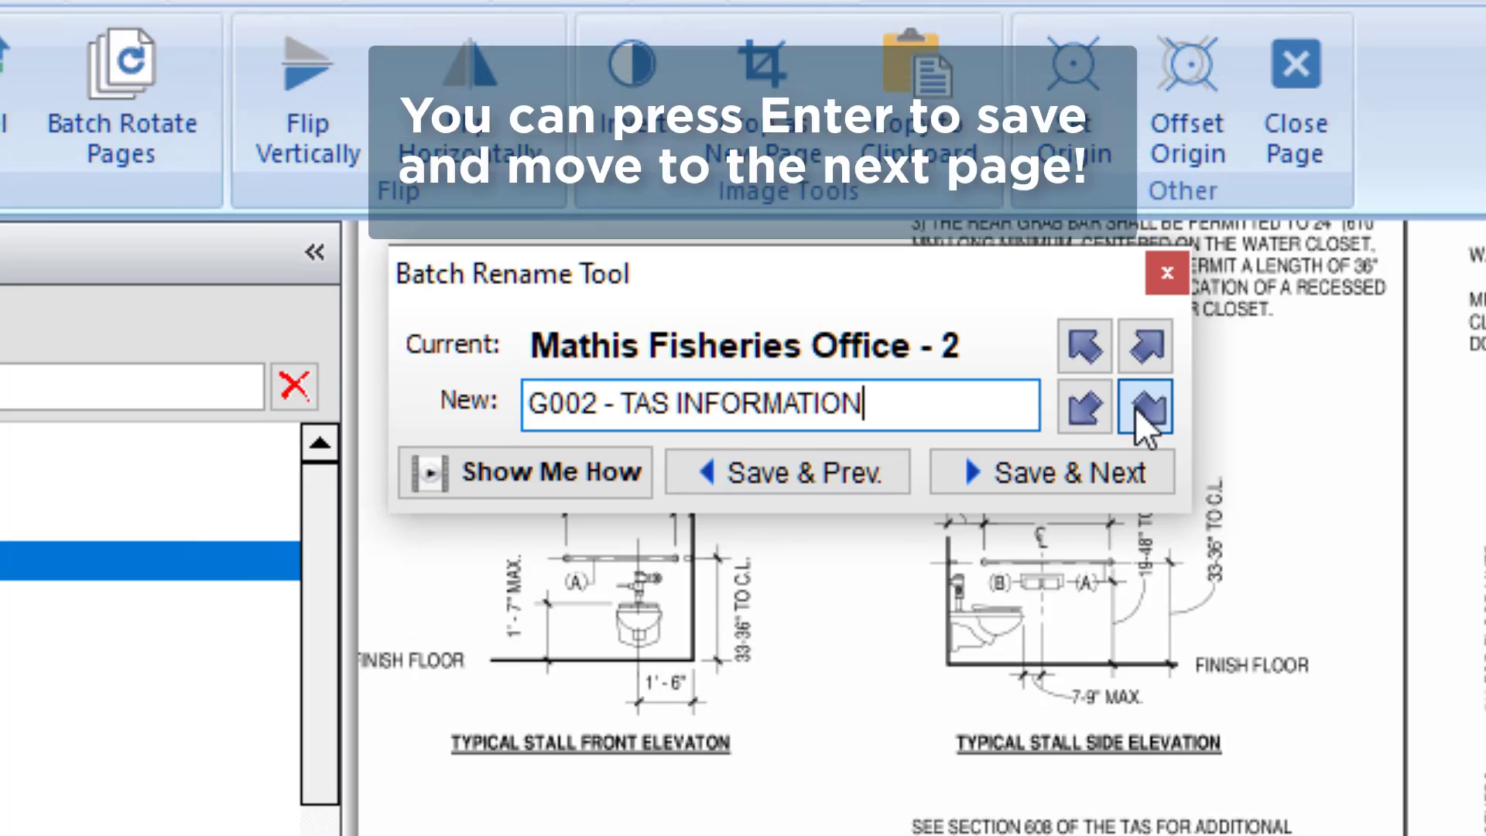
{"action": "key", "text": "Return"}
{"action": "key", "text": "Return"}
- Continue batch renaming the remaining pages by sheet number and title, such as "M0.02 MECHANICAL SCHEDULES" for page 40
{"action": "type", "text": "C"}
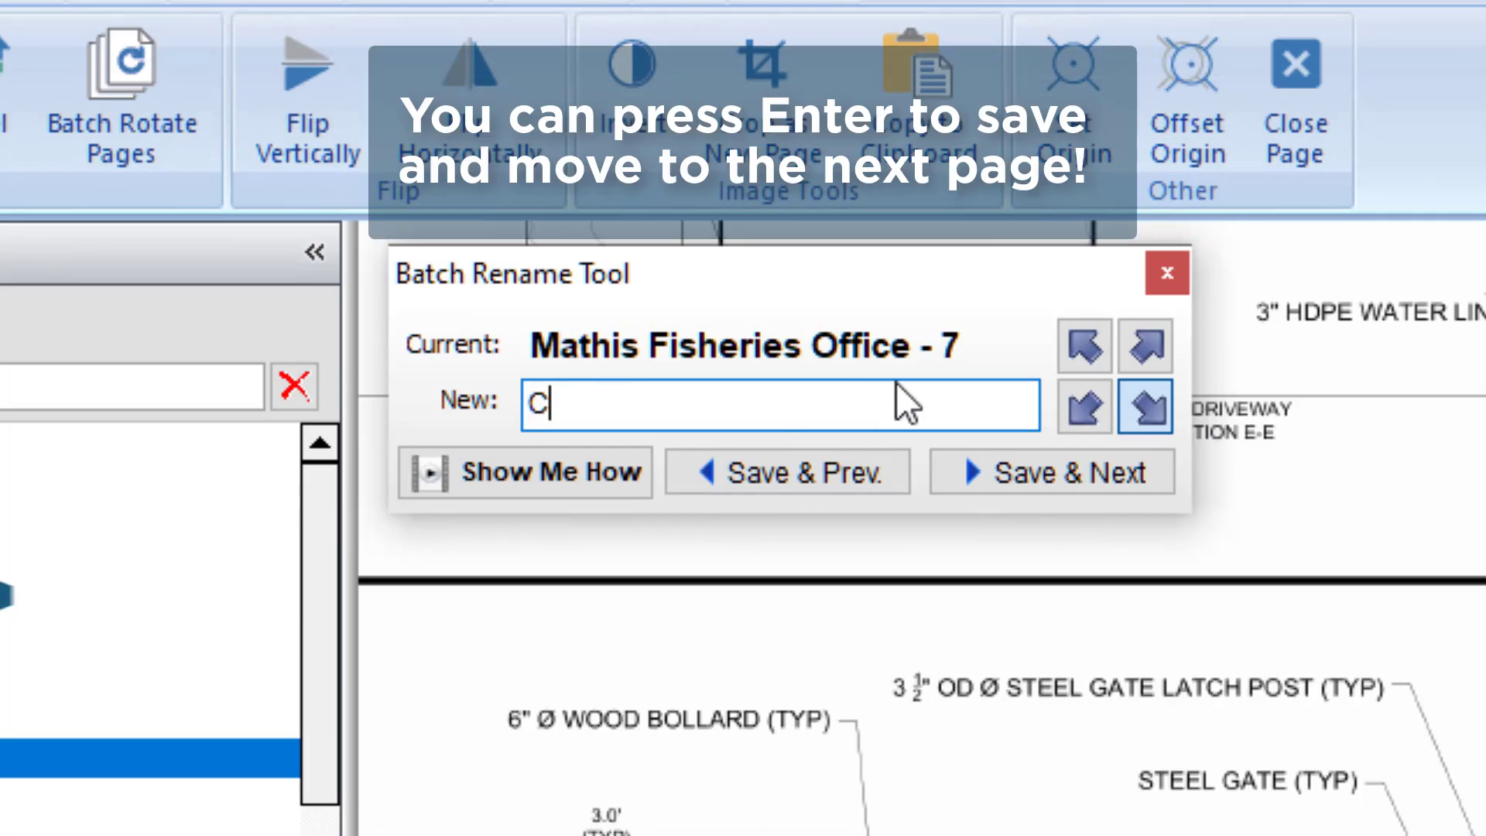
{"action": "key", "text": "Return"}
{"action": "type", "text": "AS01 SITE DE"}
{"action": "key", "text": "Return"}
{"action": "key", "text": "Return"}
{"action": "type", "text": "S"}
{"action": "key", "text": "Return"}
{"action": "type", "text": "M0.02 MECHANICAL SCHEDULES"}
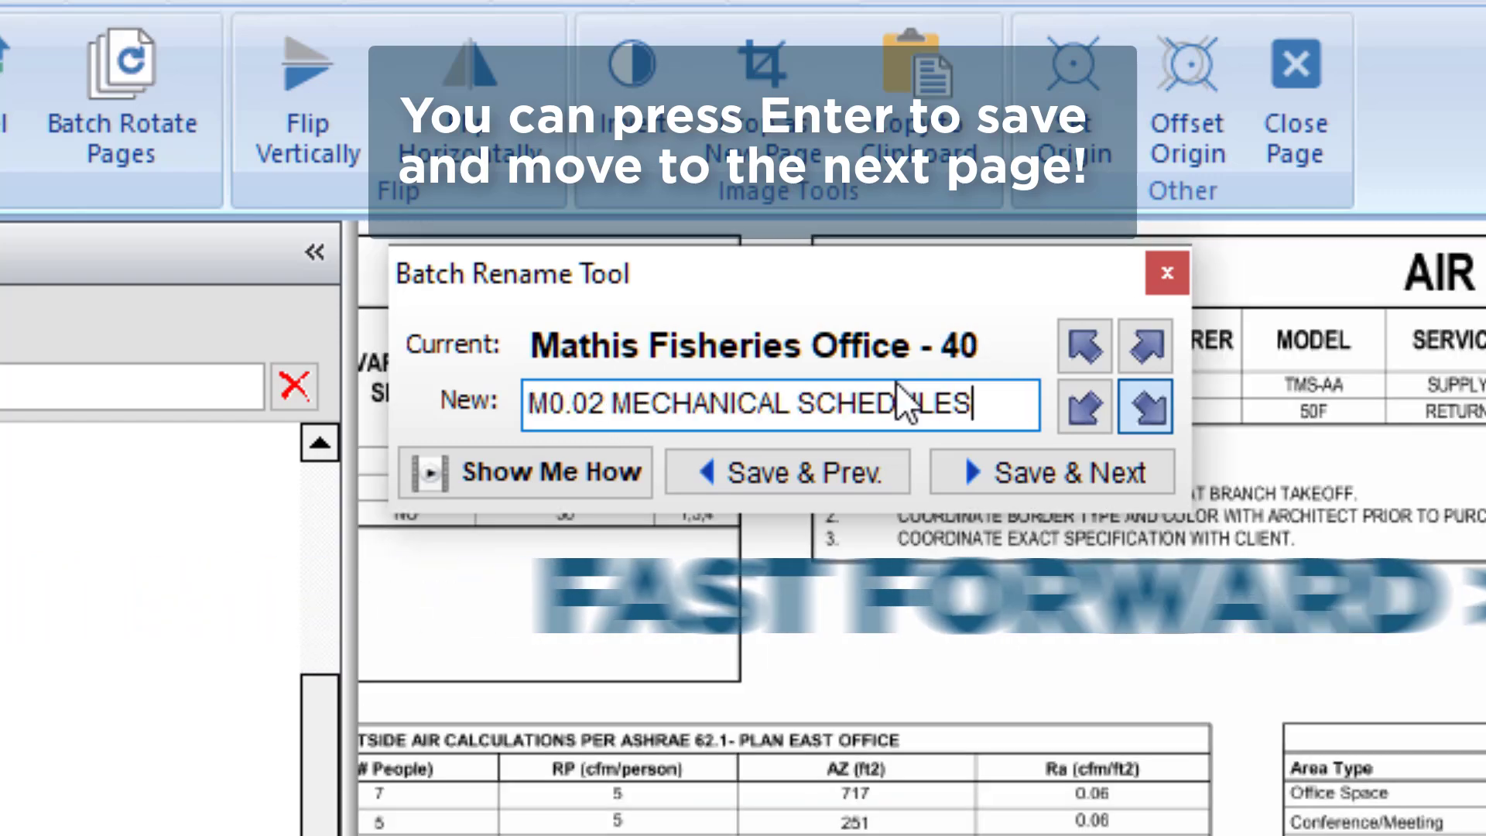
{"action": "key", "text": "Return"}
{"action": "type", "text": "E1.01 ELECTRICAL SITE"}
{"action": "key", "text": "Return"}
{"action": "type", "text": "E7.00 PANEL SC"}
{"action": "key", "text": "Return"}
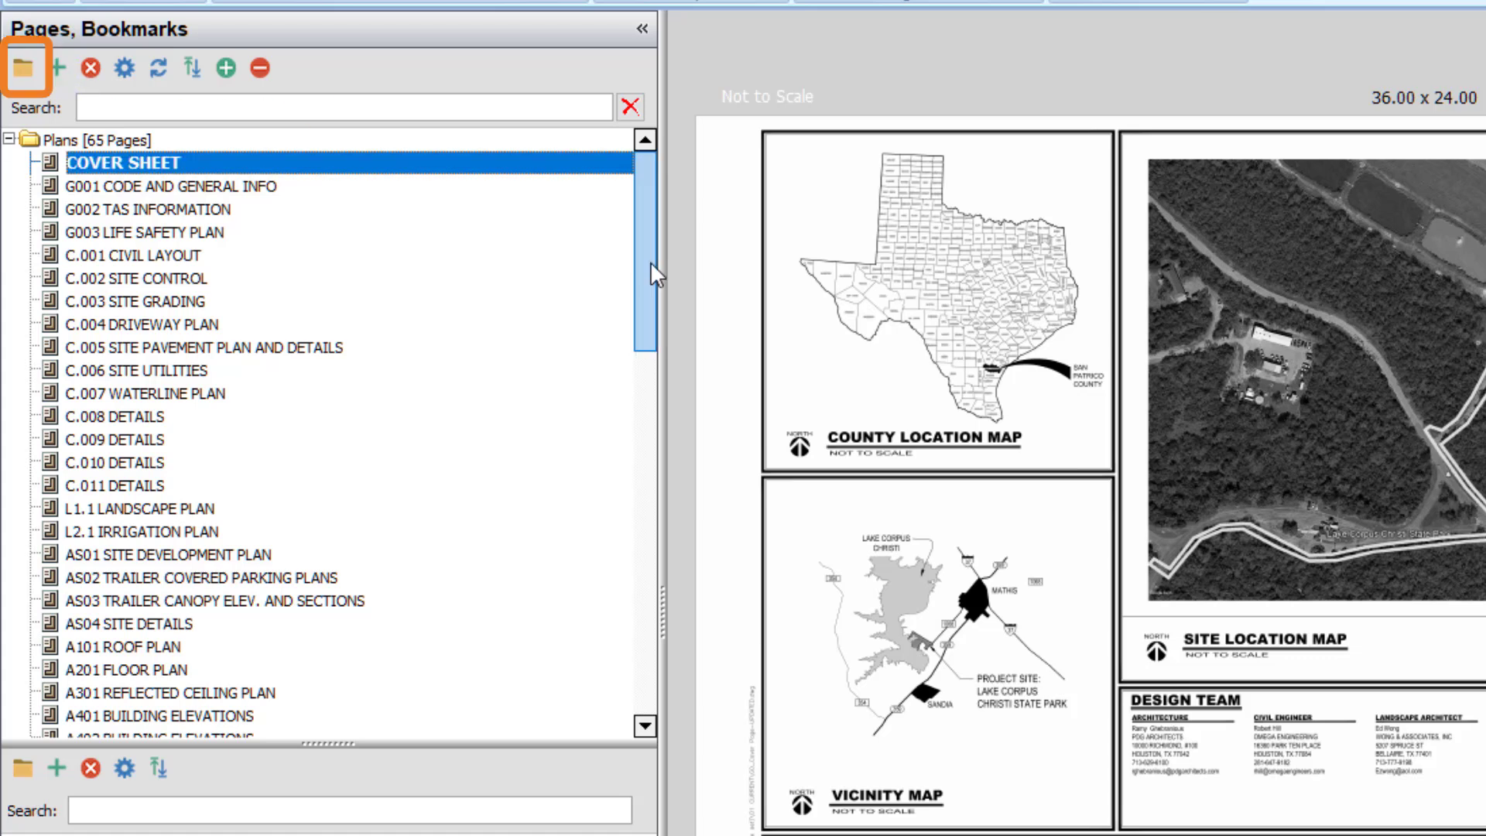
- Create a page folder named CIVIL and move pages C.001 through C.011 into it
{"action": "left_click", "coordinate": [26, 71]}
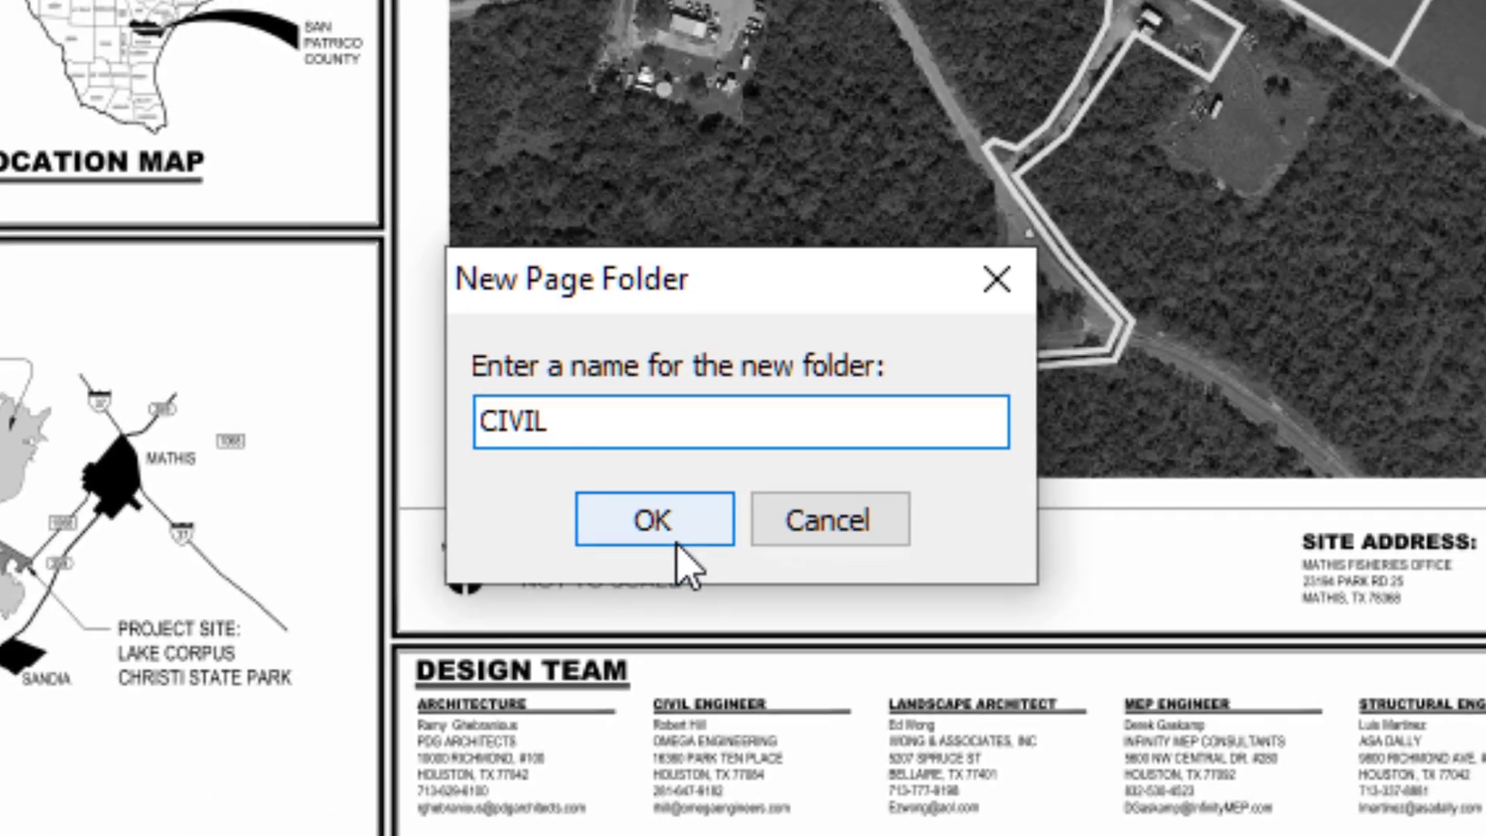
{"action": "left_click", "coordinate": [675, 542]}
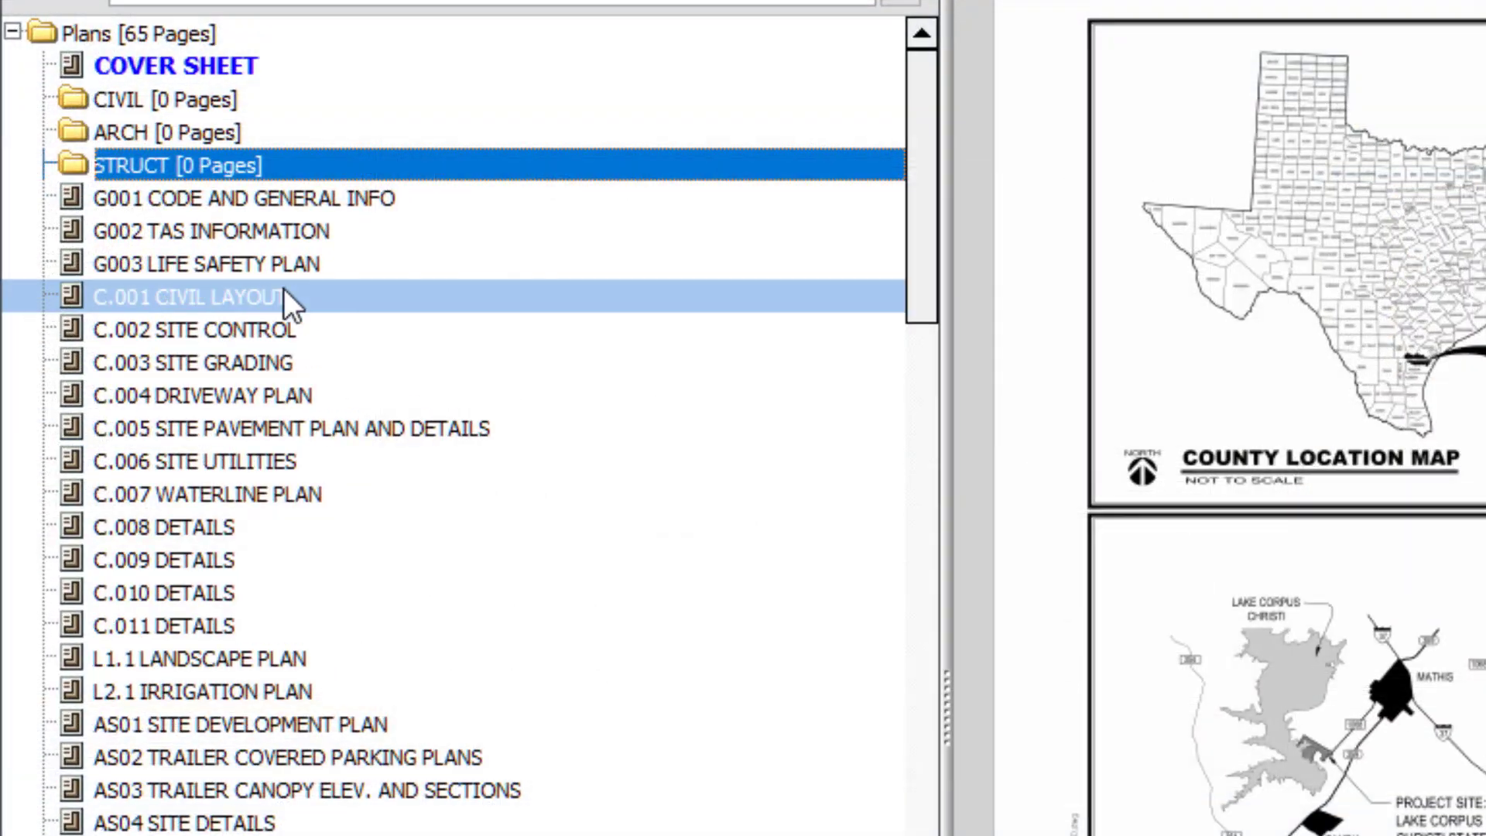
{"action": "left_click", "coordinate": [101, 279]}
{"action": "left_click", "coordinate": [66, 411], "text": "shift"}
{"action": "left_click_drag", "start_coordinate": [66, 410], "coordinate": [64, 273]}
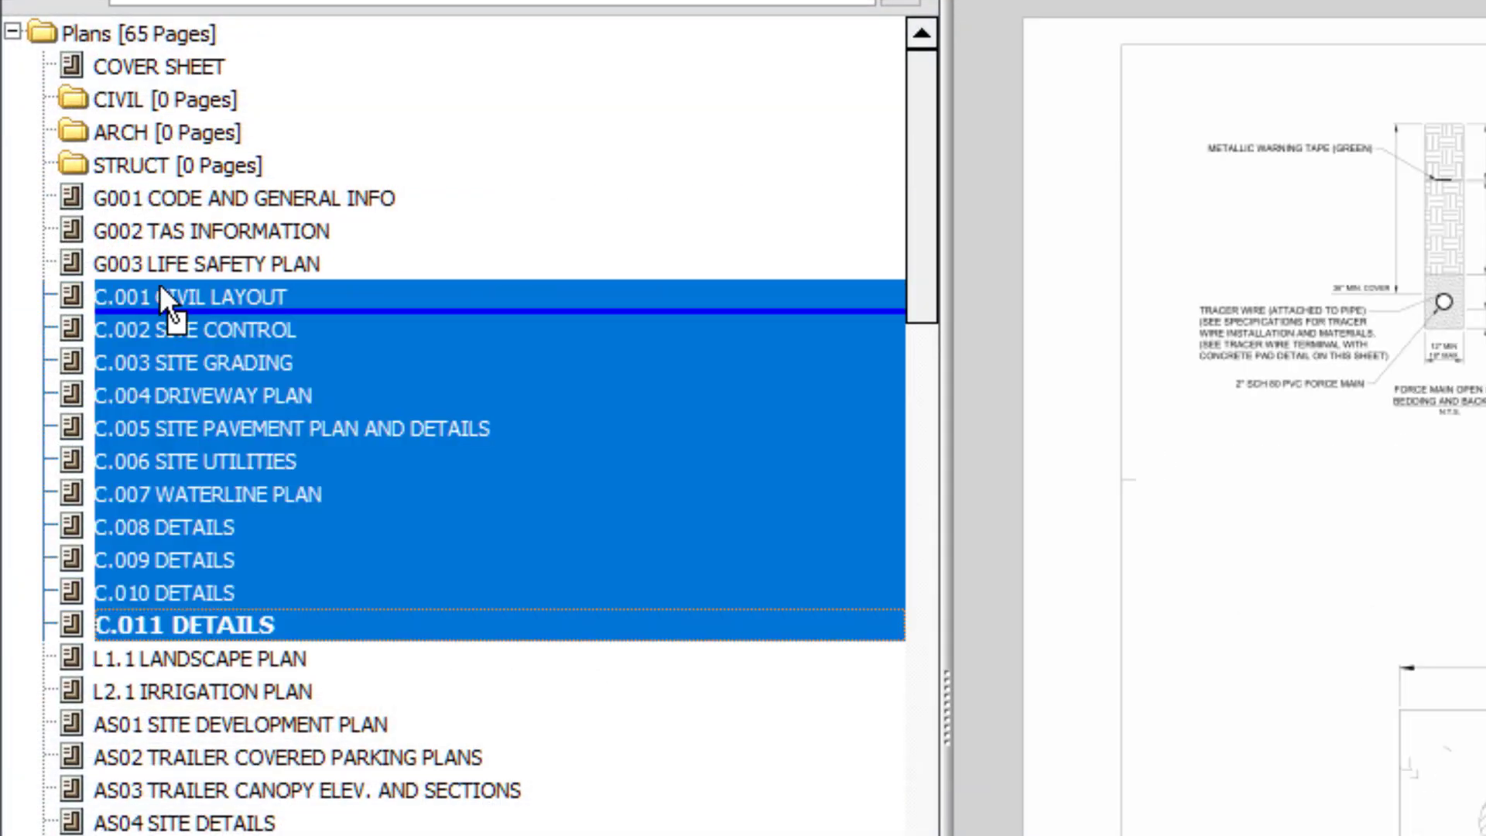
{"action": "left_click_drag", "start_coordinate": [160, 287], "coordinate": [142, 96]}
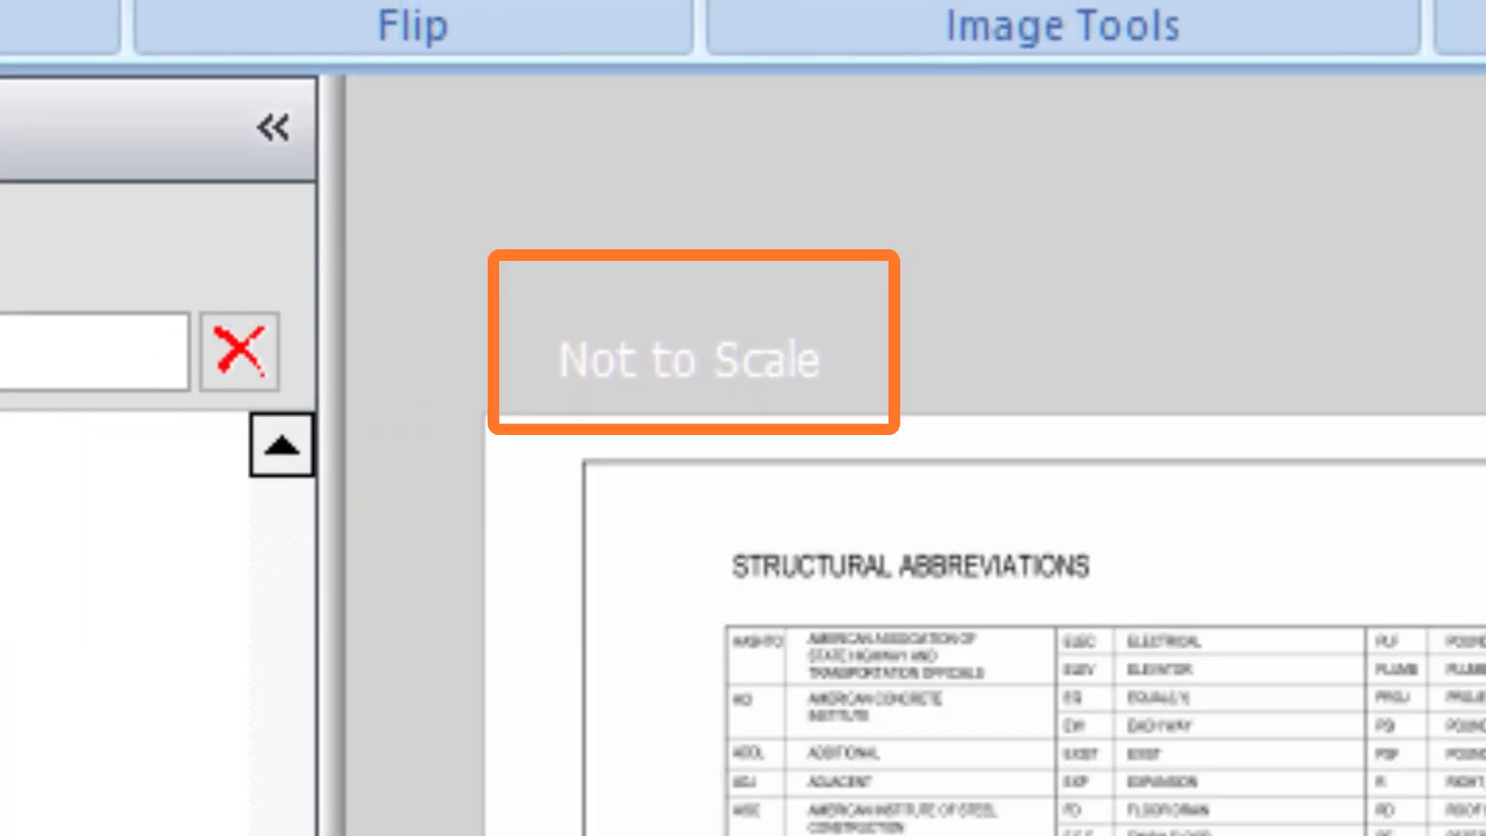
- Apply a preset scale to the A701 enlarged plan page and agree to the auto scale disclaimer
{"action": "left_click", "coordinate": [124, 708]}
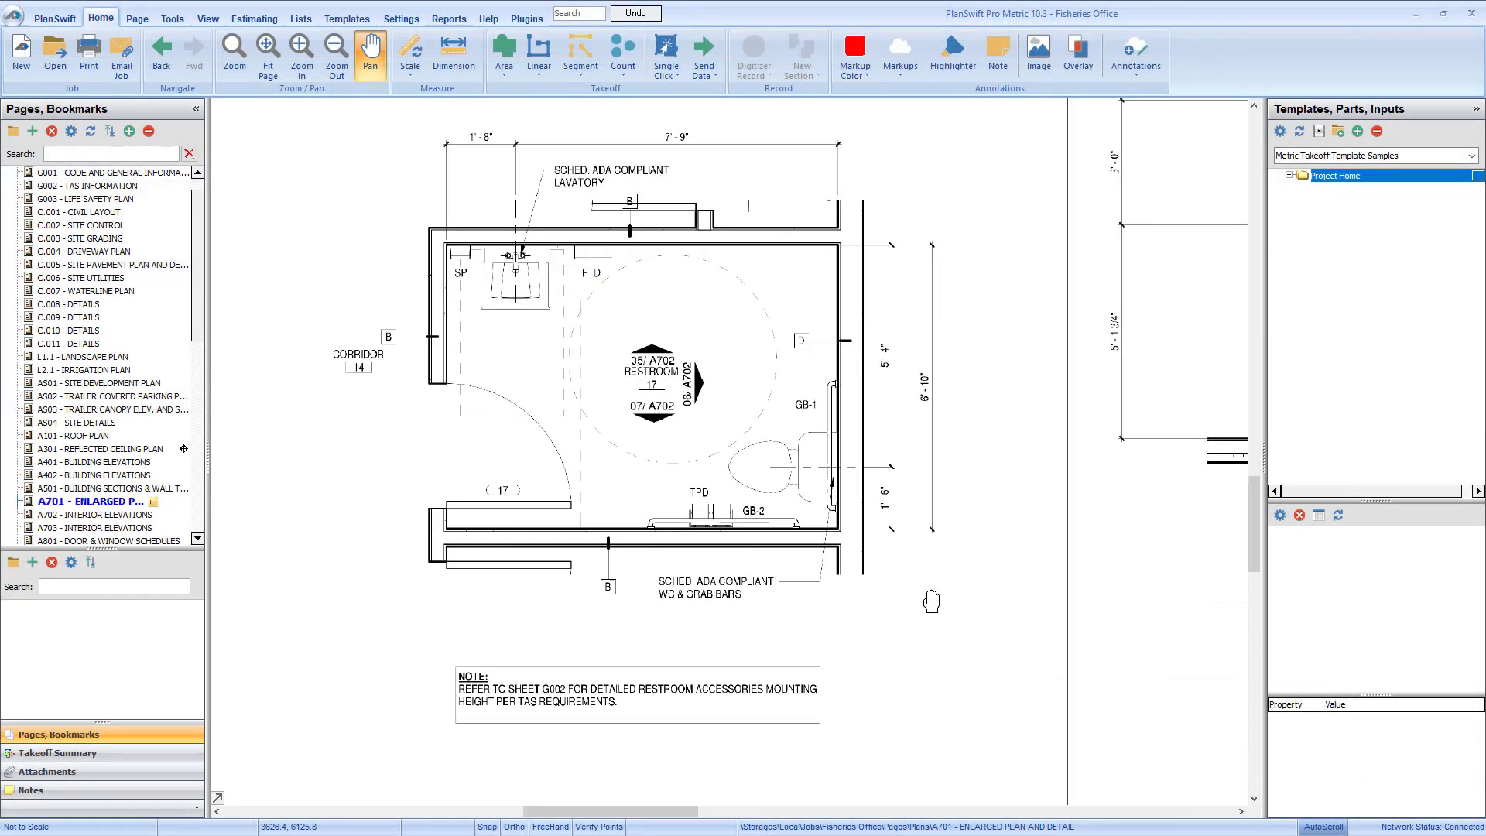
{"action": "left_click_drag", "start_coordinate": [959, 701], "coordinate": [898, 483]}
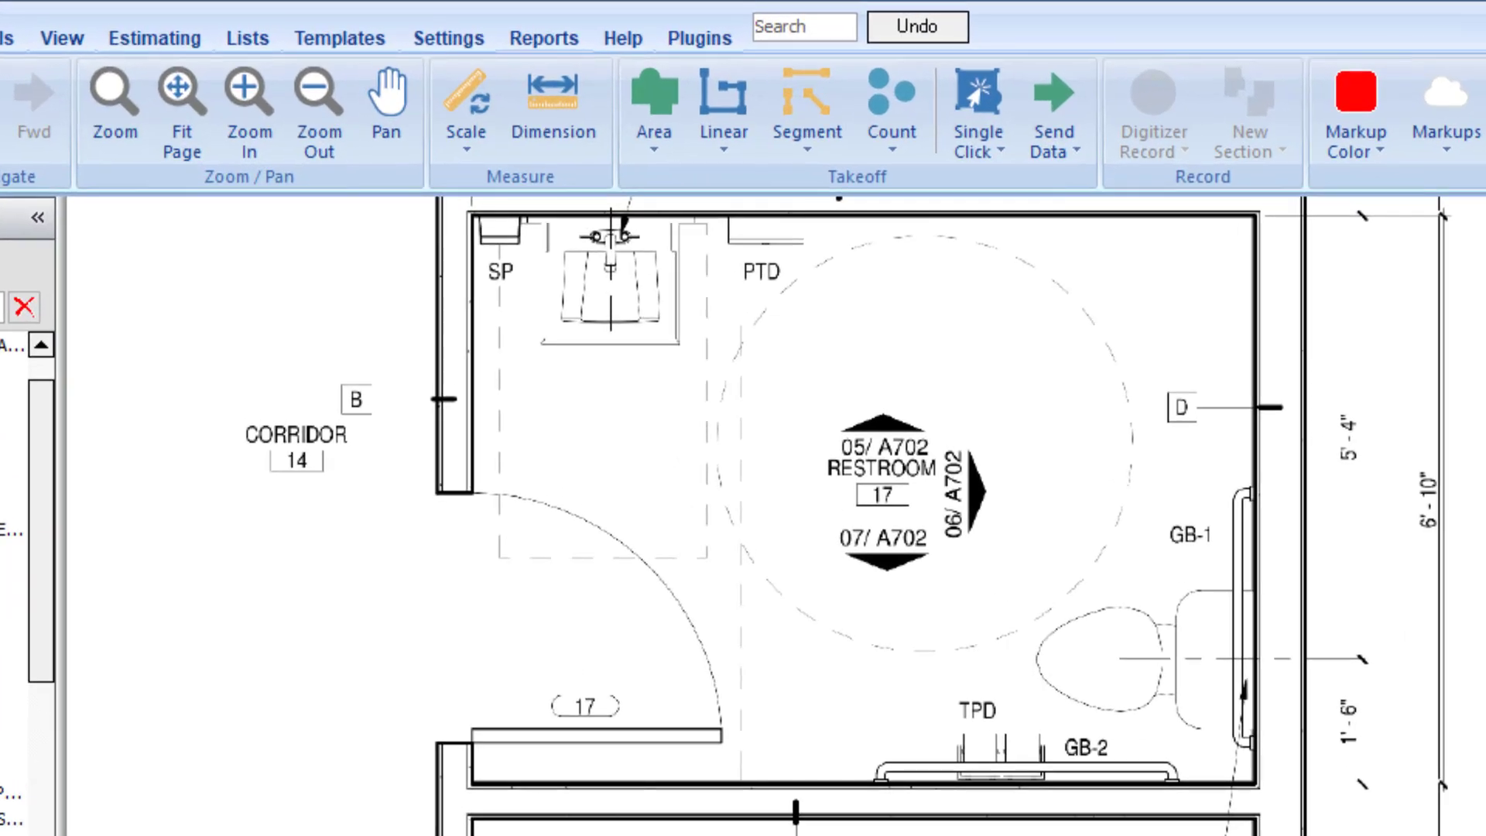
{"action": "left_click", "coordinate": [467, 147]}
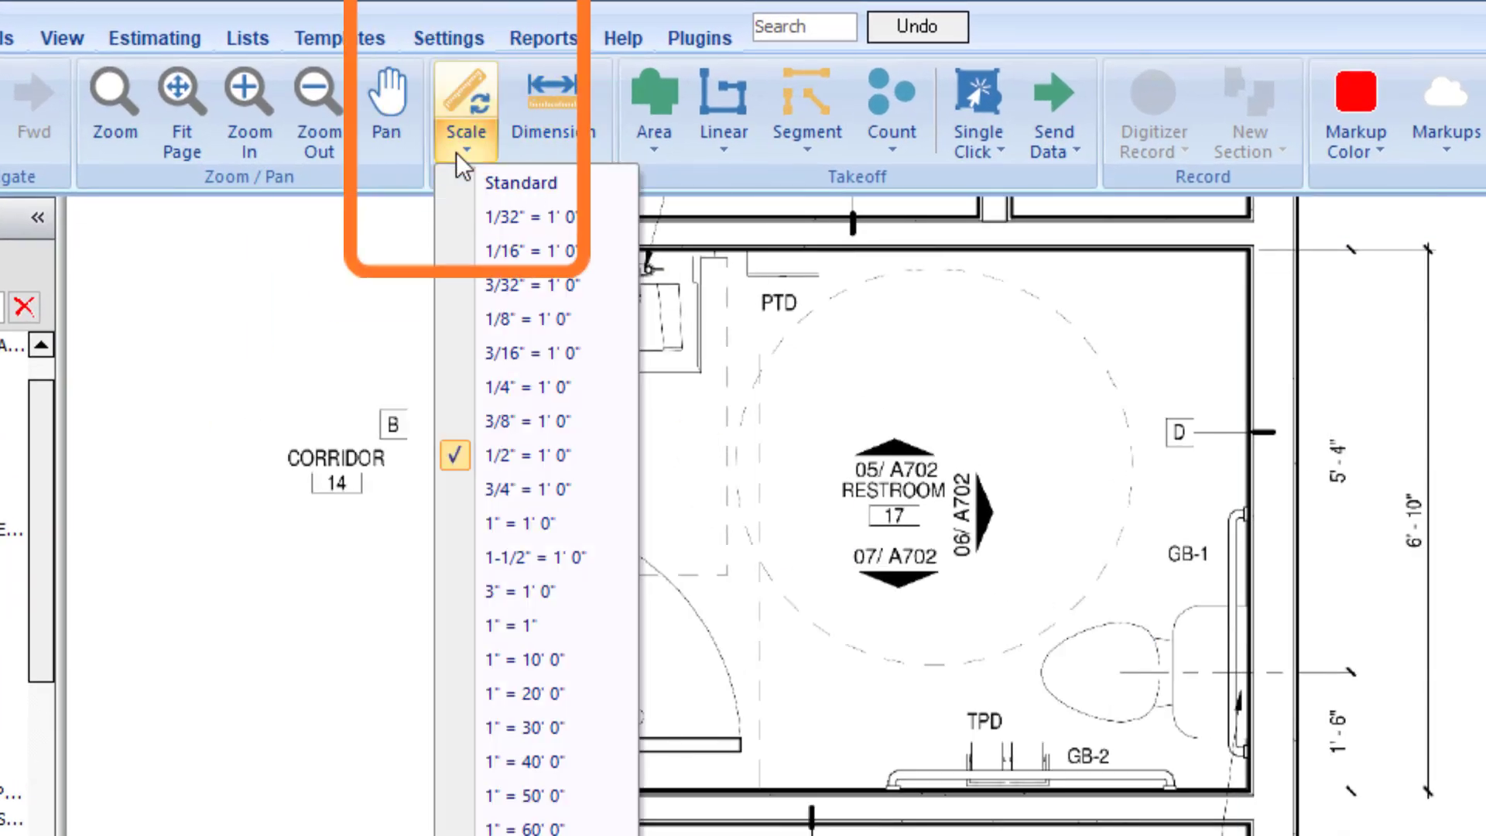
{"action": "left_click", "coordinate": [481, 220]}
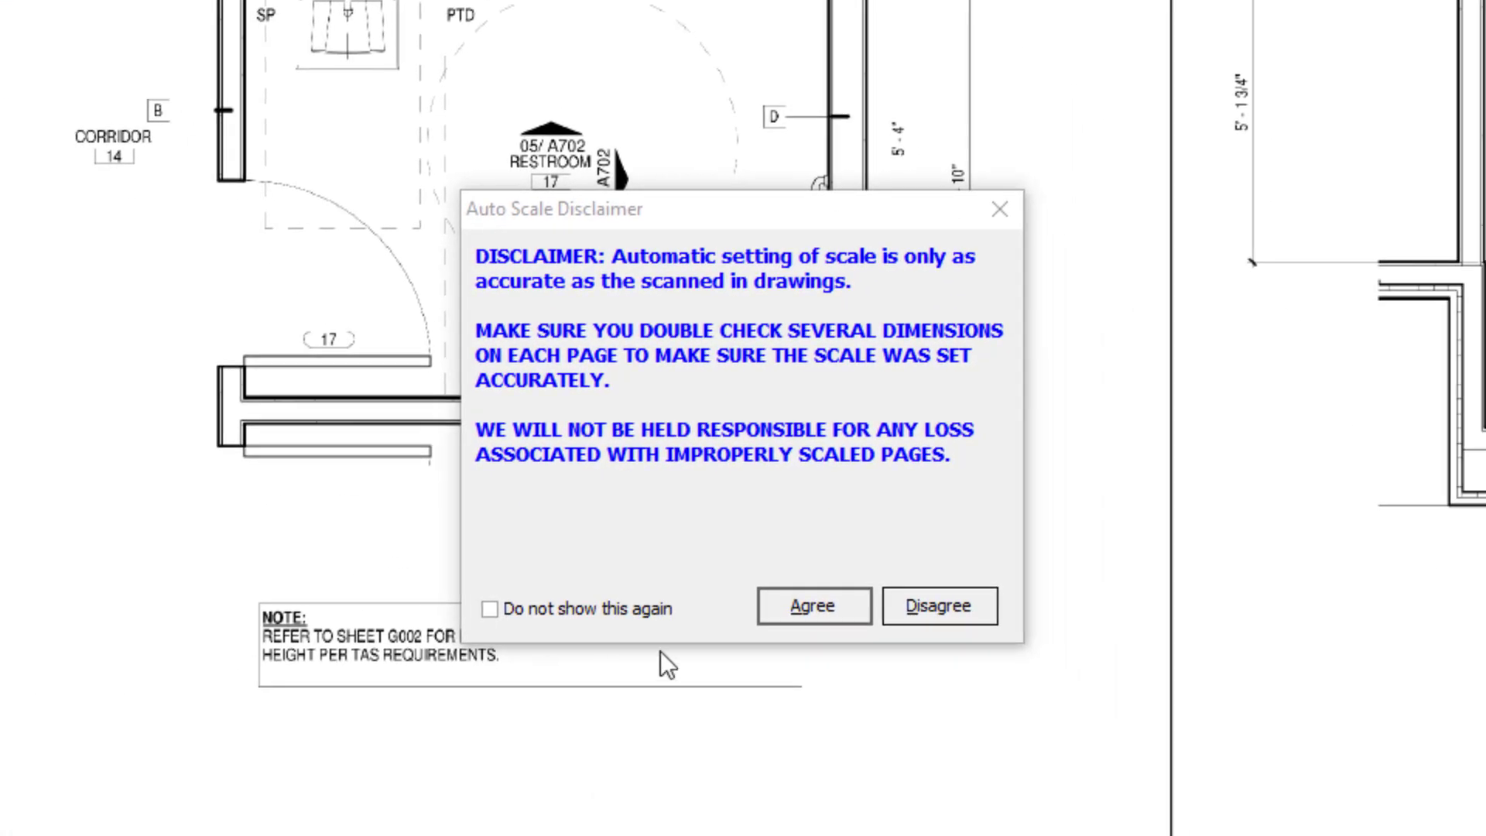
{"action": "left_click", "coordinate": [793, 616]}
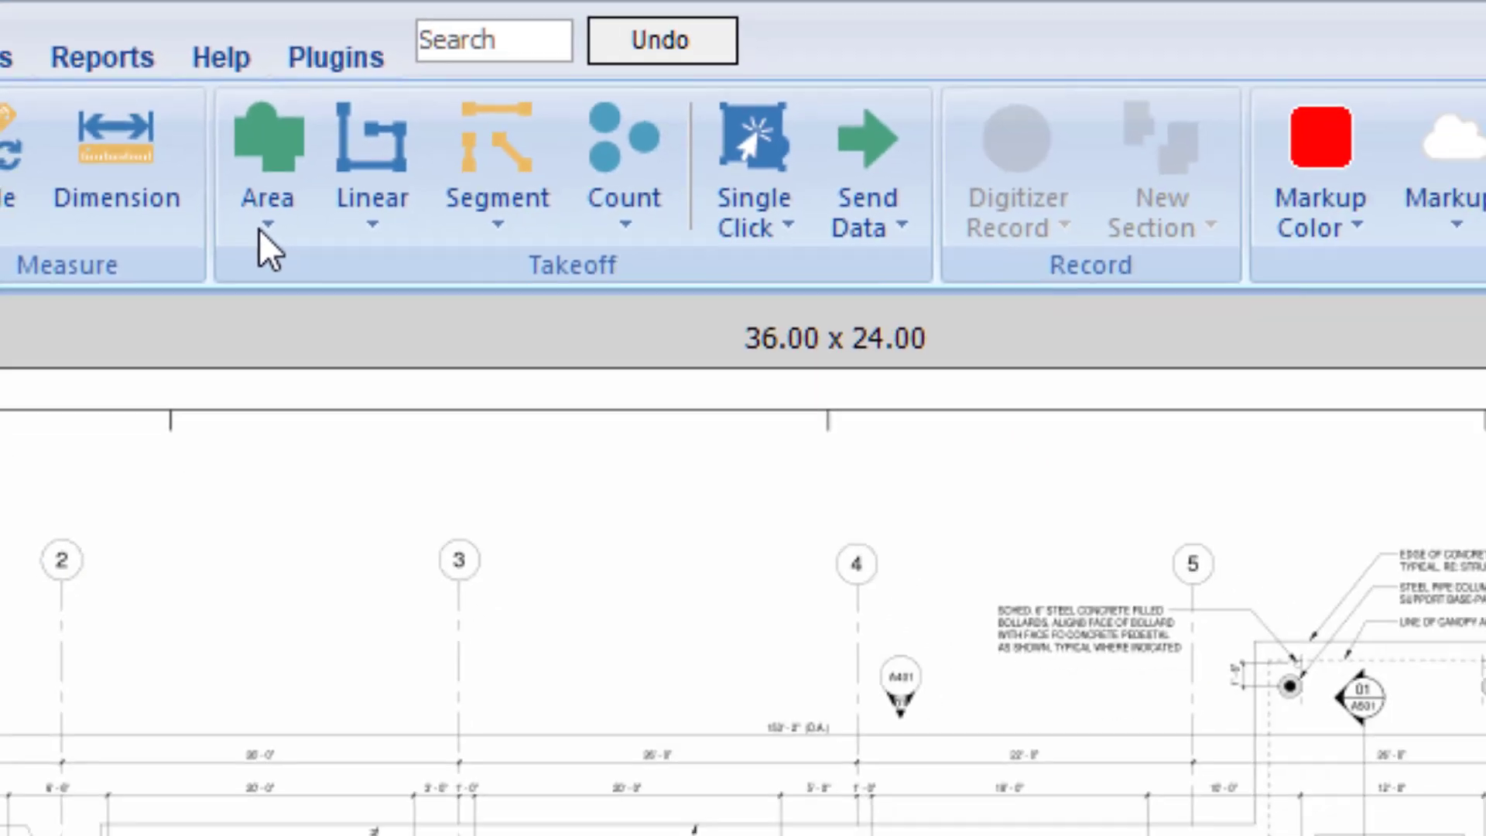
{"action": "left_click", "coordinate": [267, 224]}
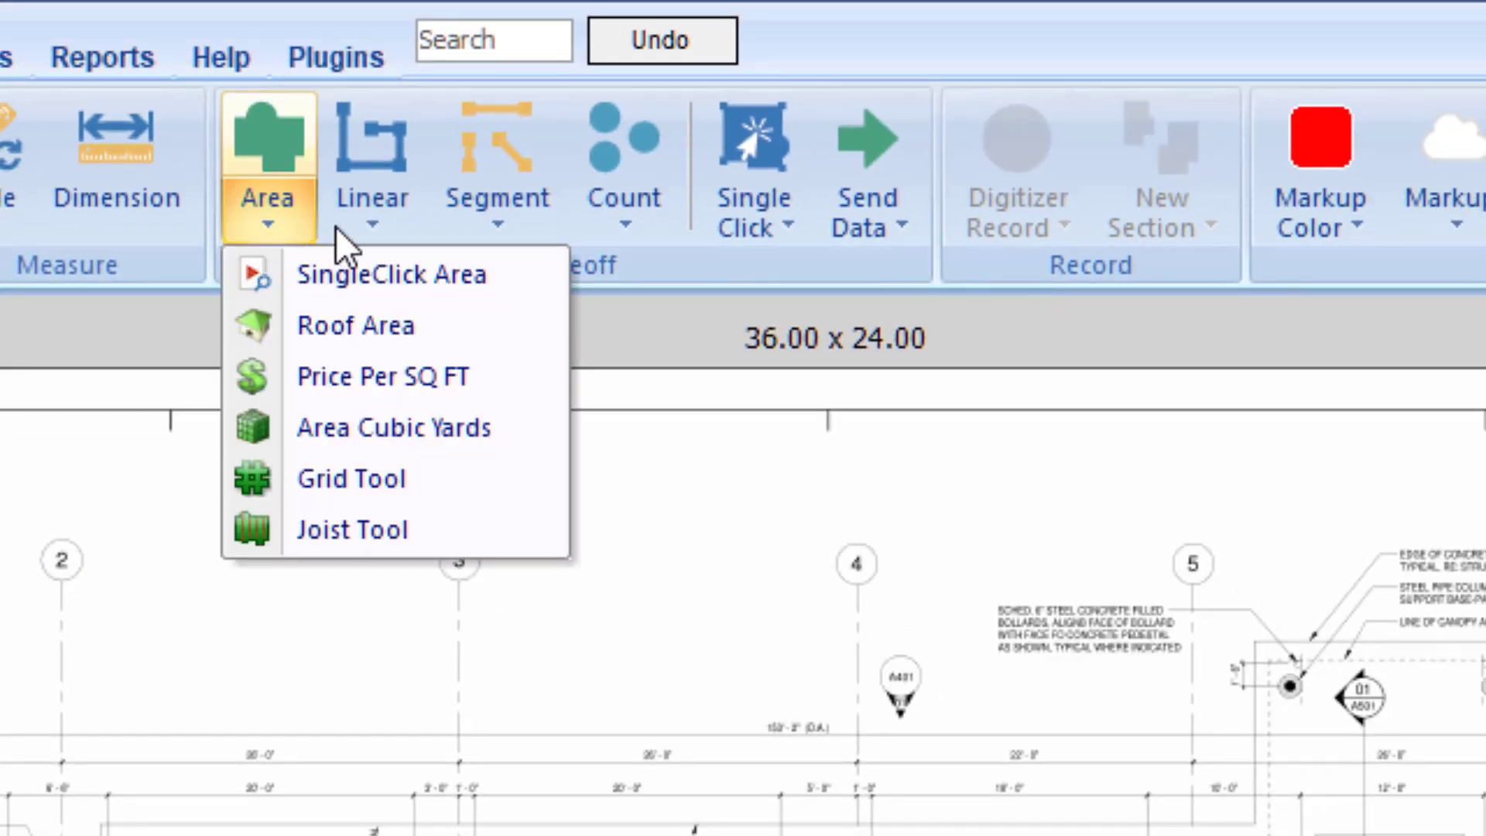
{"action": "left_click", "coordinate": [375, 229]}
{"action": "left_click", "coordinate": [494, 234]}
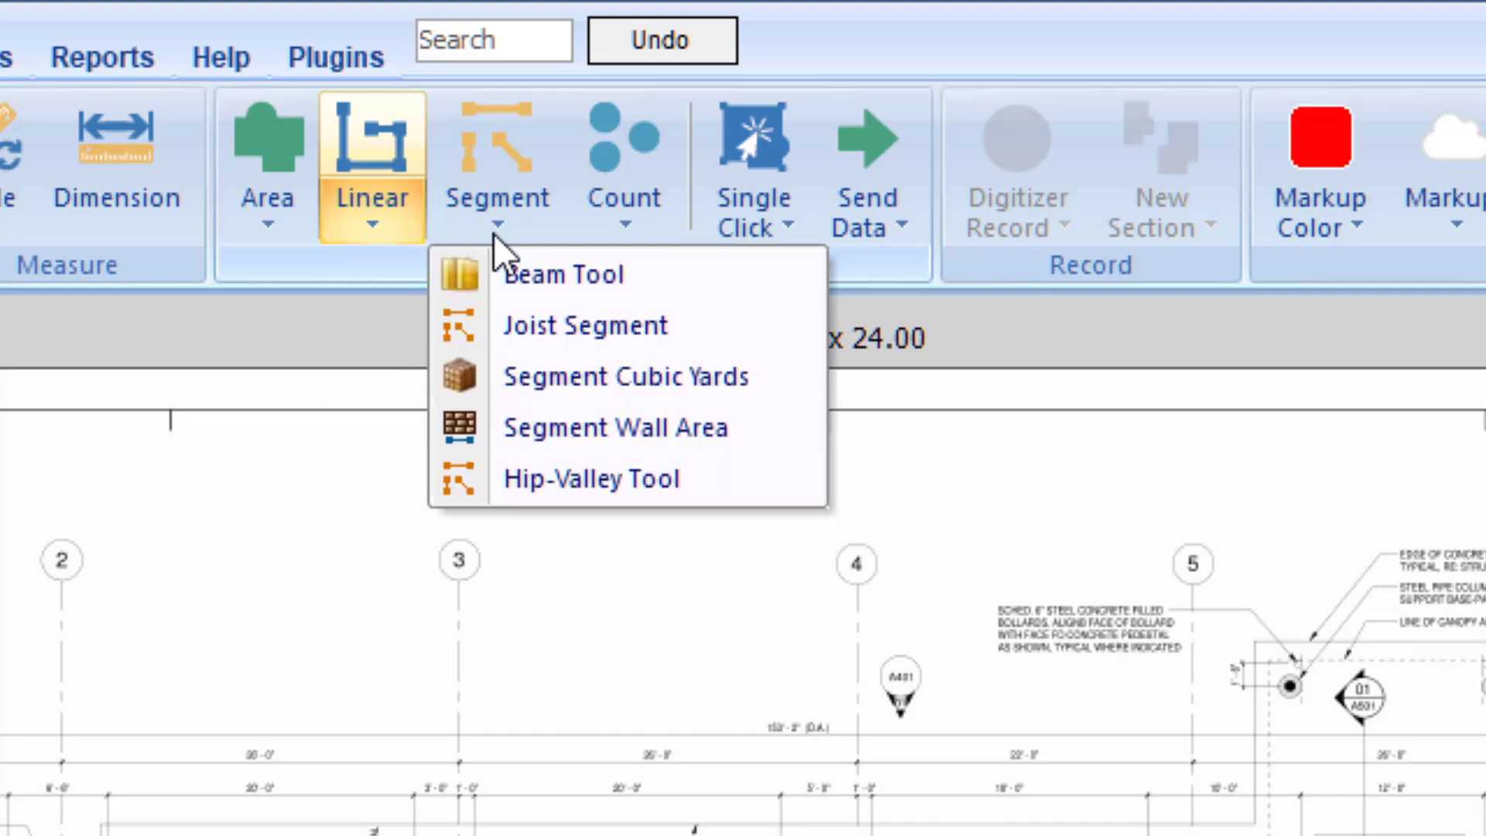
{"action": "left_click", "coordinate": [624, 235]}
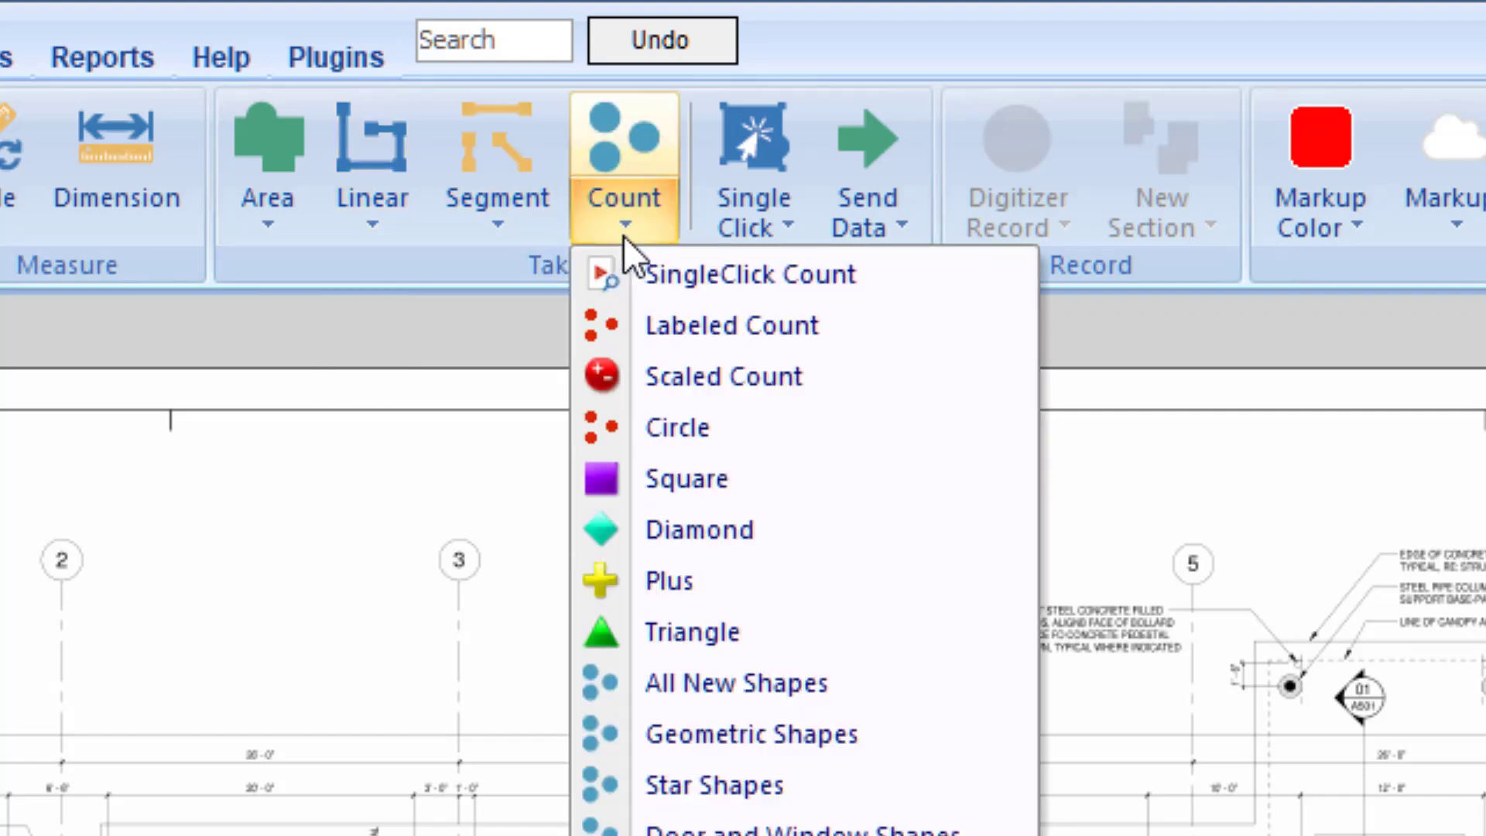
- Start an area takeoff named "Drywall Ceiling" on the A201 floor plan, keeping the dark red color and solid fill
{"action": "left_click", "coordinate": [253, 146]}
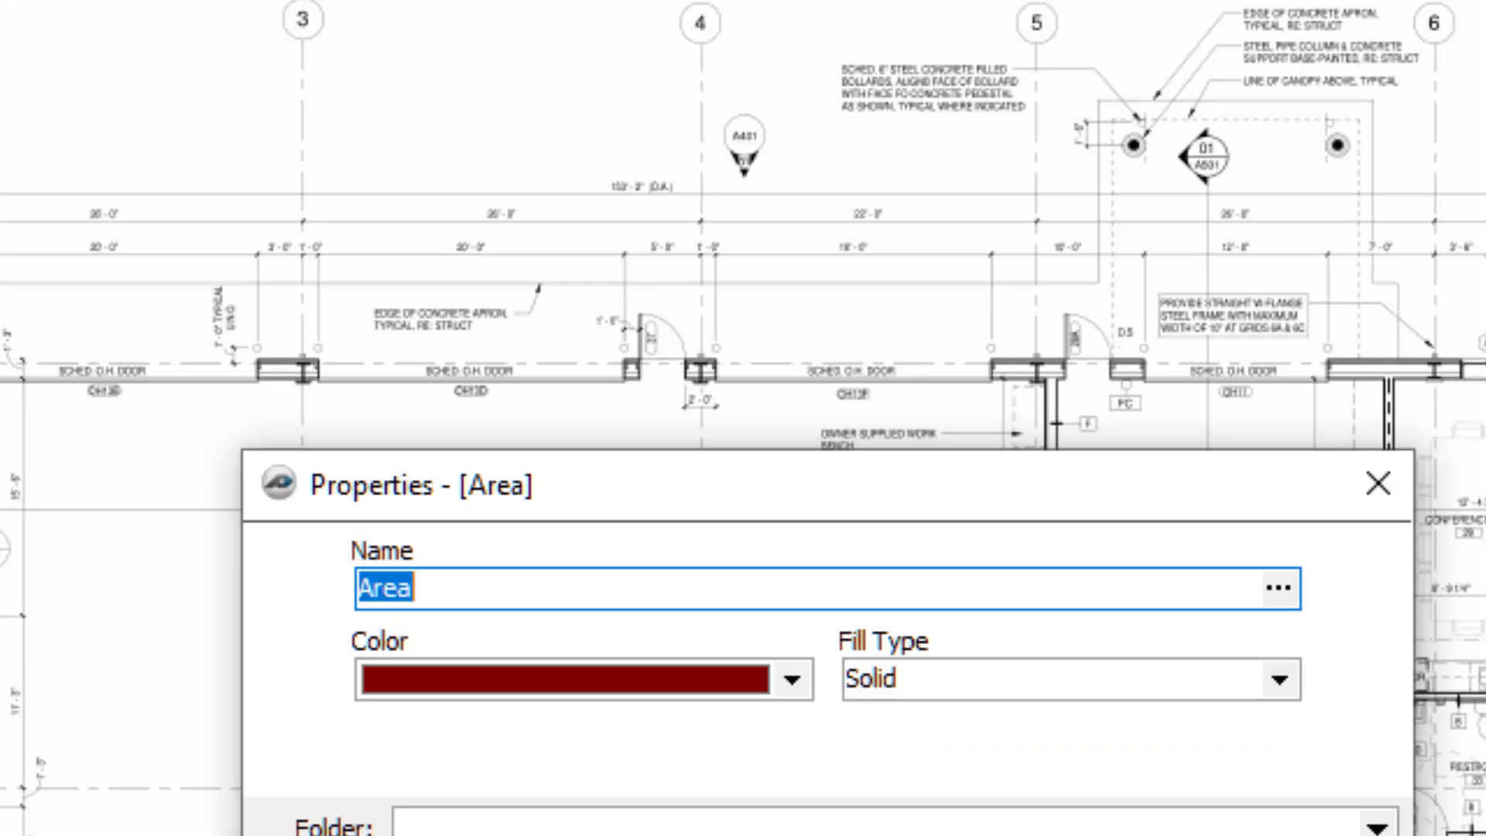
{"action": "type", "text": "Drywall Cei"}
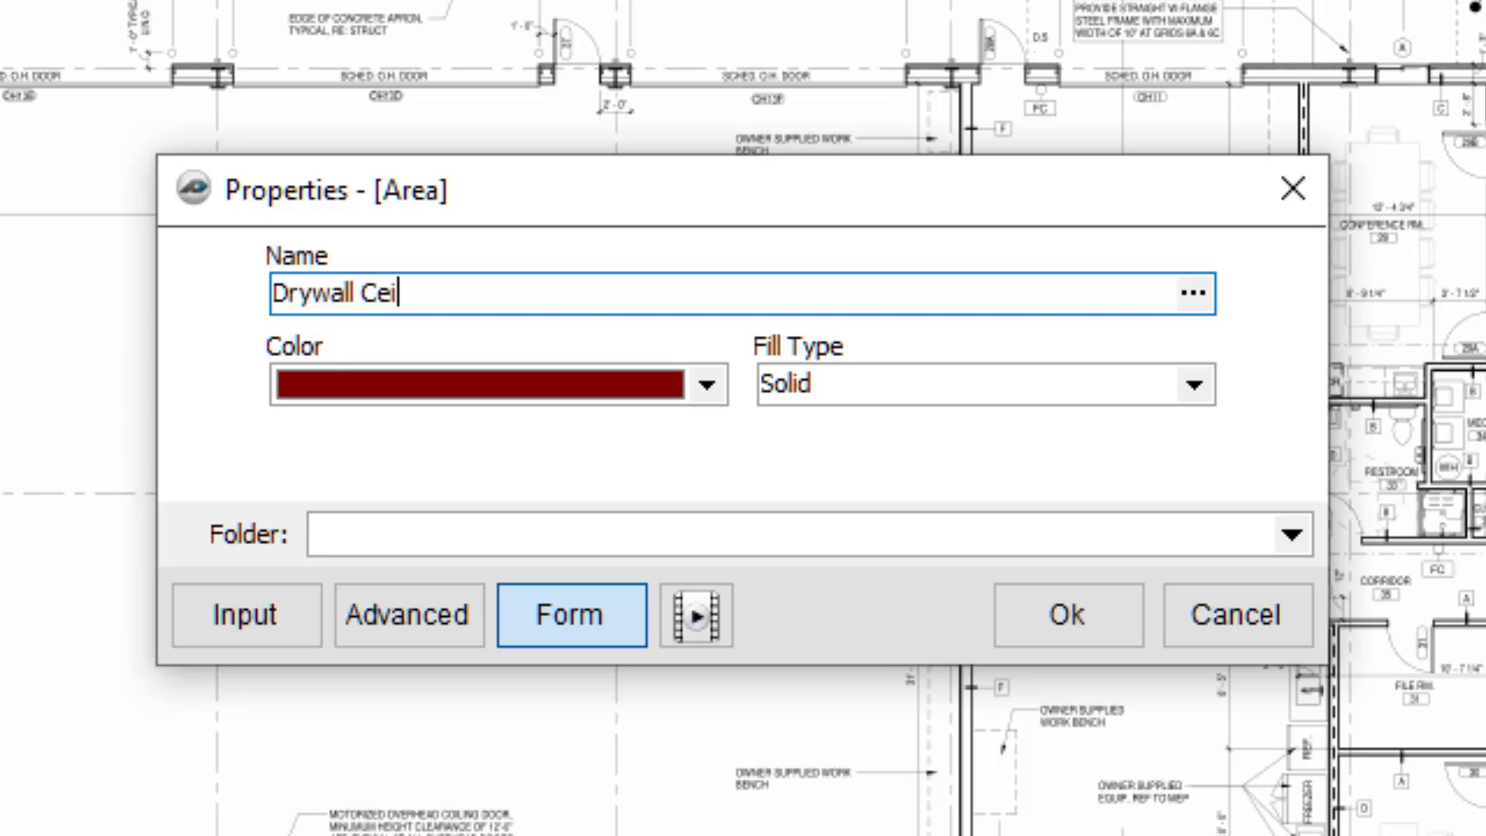
{"action": "type", "text": "ling"}
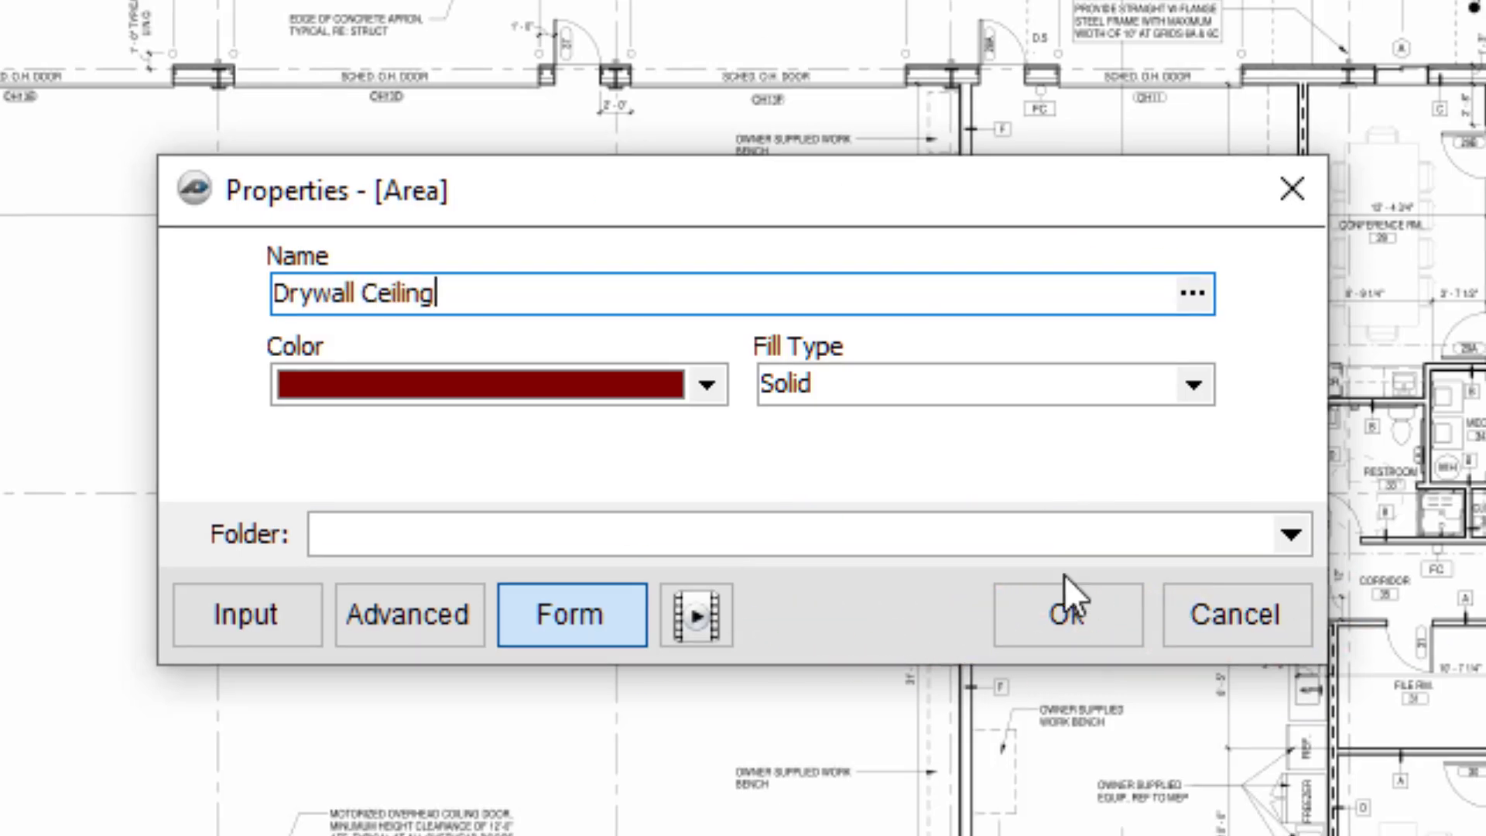
{"action": "left_click", "coordinate": [1068, 611]}
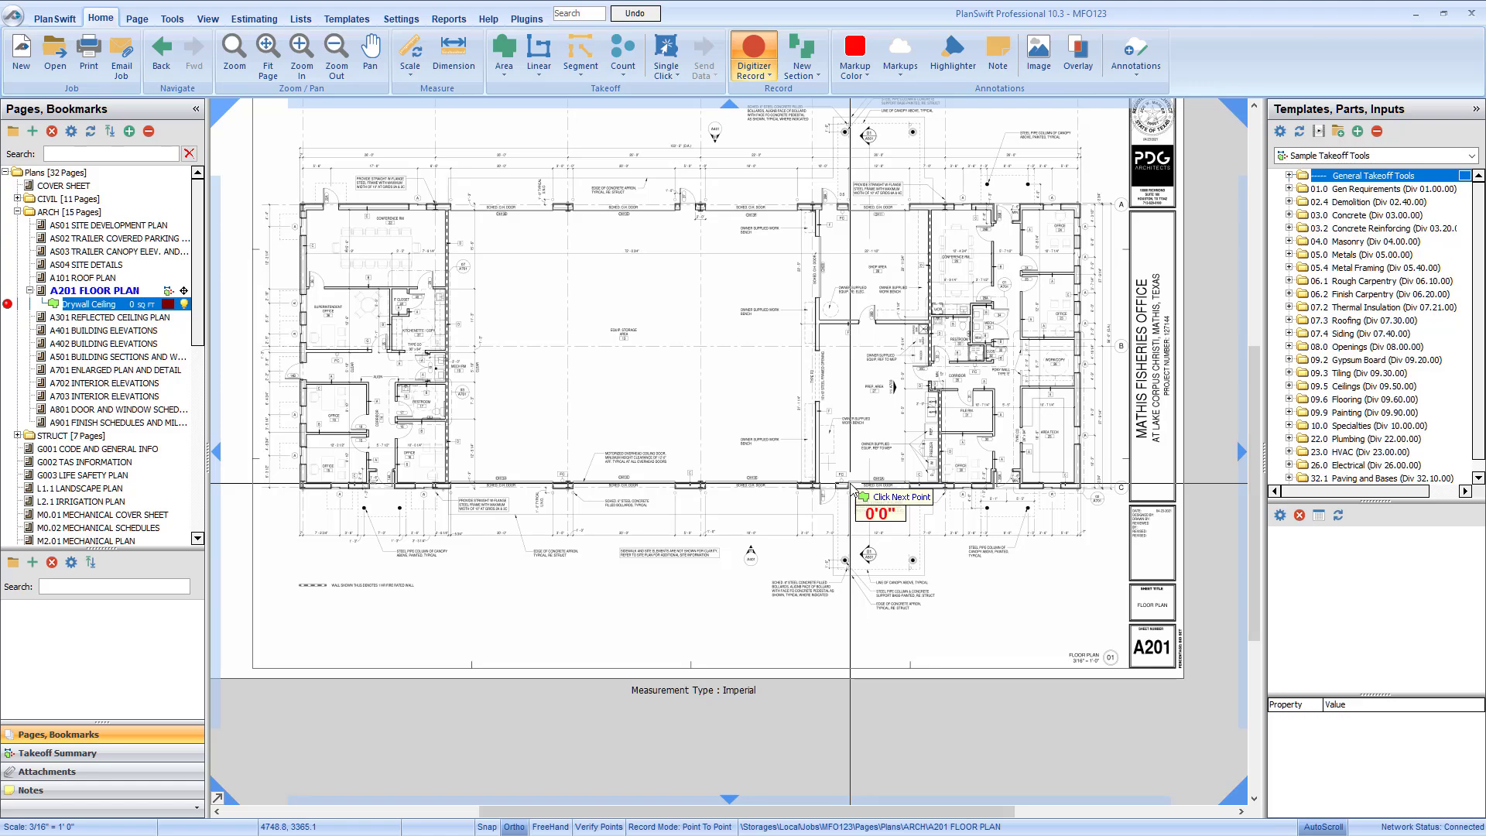
- Bring up the magnifier at the shop-side corner of Conference Rm. 29, along the exterior wall of the A201 floor plan
{"action": "scroll", "coordinate": [850, 484], "scroll_direction": "down", "scroll_amount": 3}
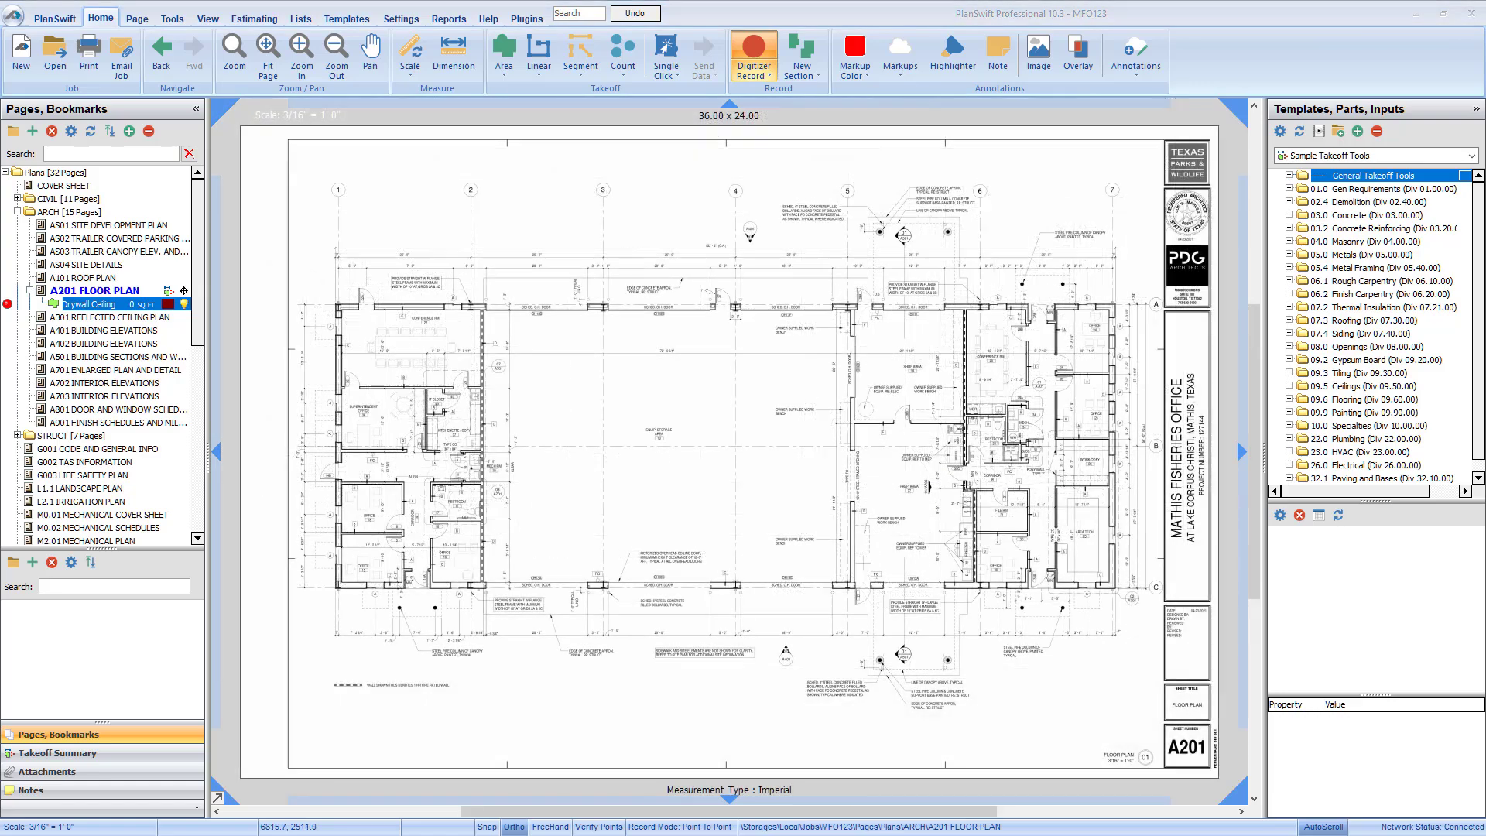
{"action": "left_click_drag", "start_coordinate": [412, 346], "coordinate": [800, 493]}
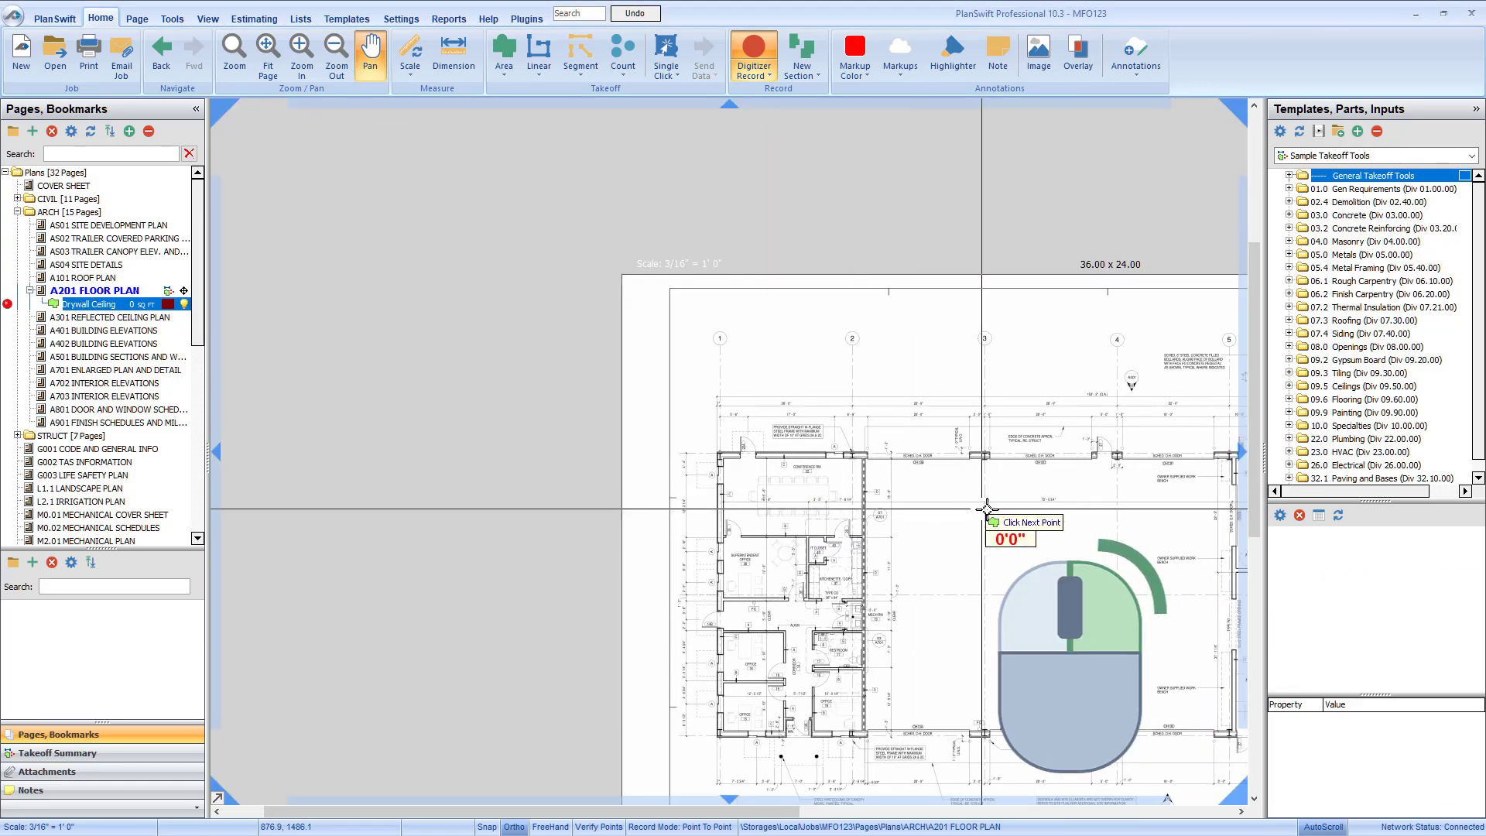
{"action": "left_click_drag", "start_coordinate": [1022, 517], "coordinate": [555, 309]}
{"action": "scroll", "coordinate": [697, 391], "scroll_direction": "up", "scroll_amount": 5}
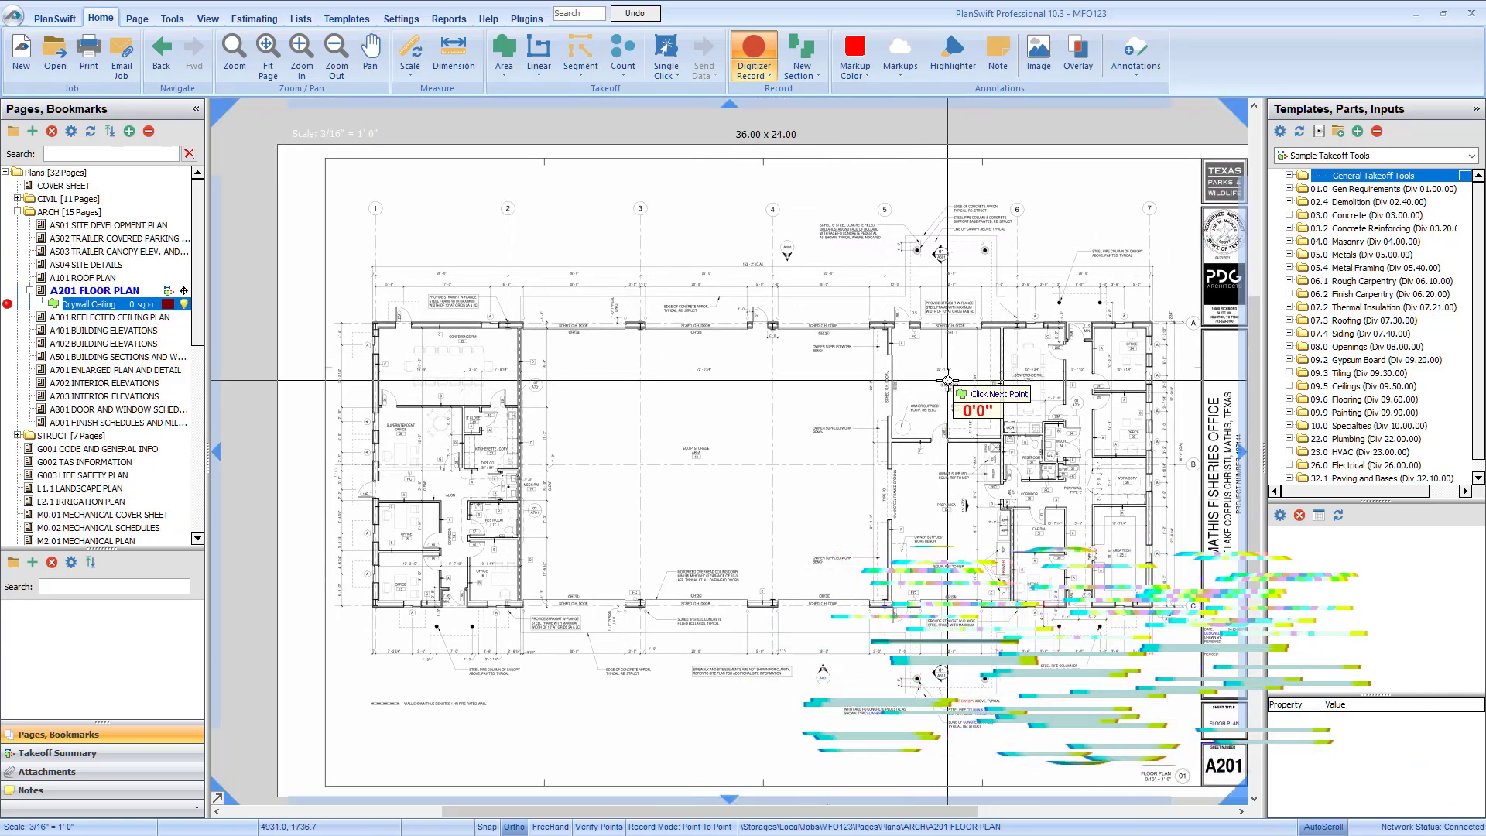
{"action": "scroll", "coordinate": [924, 366], "scroll_direction": "down", "scroll_amount": 5}
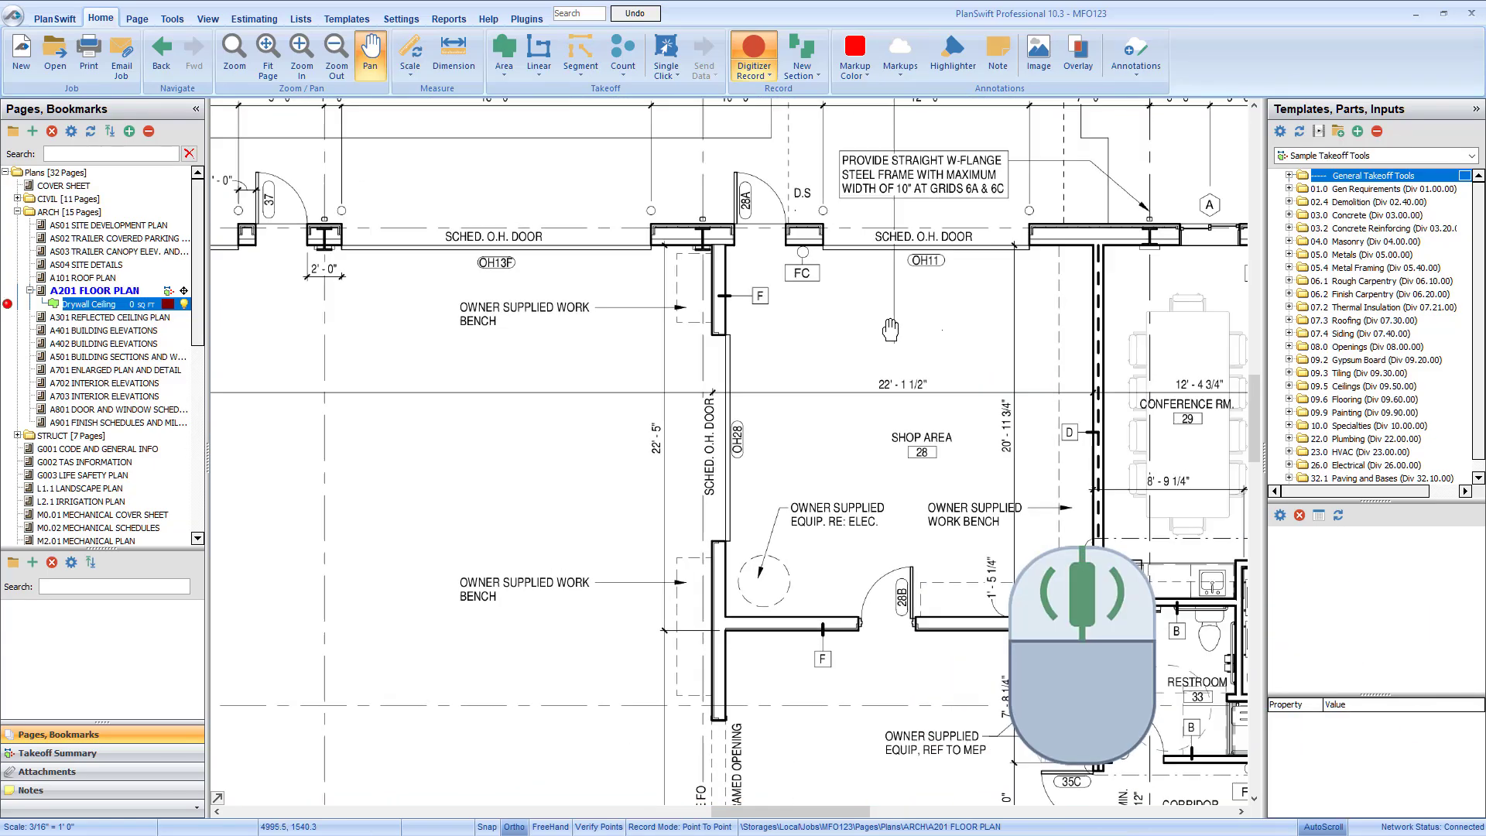
{"action": "left_click_drag", "start_coordinate": [1099, 367], "coordinate": [480, 298]}
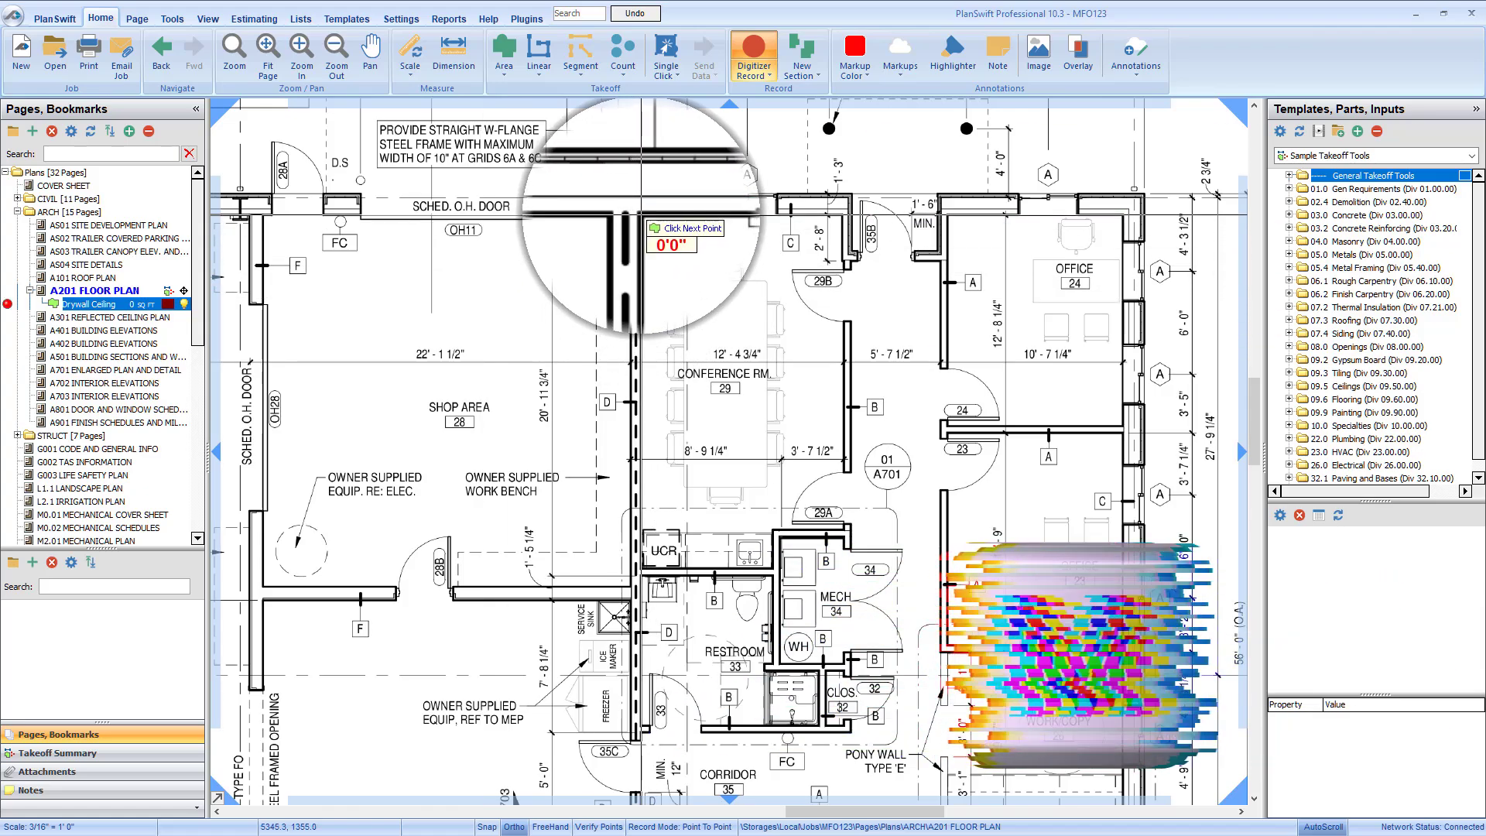
{"action": "key", "text": "m"}
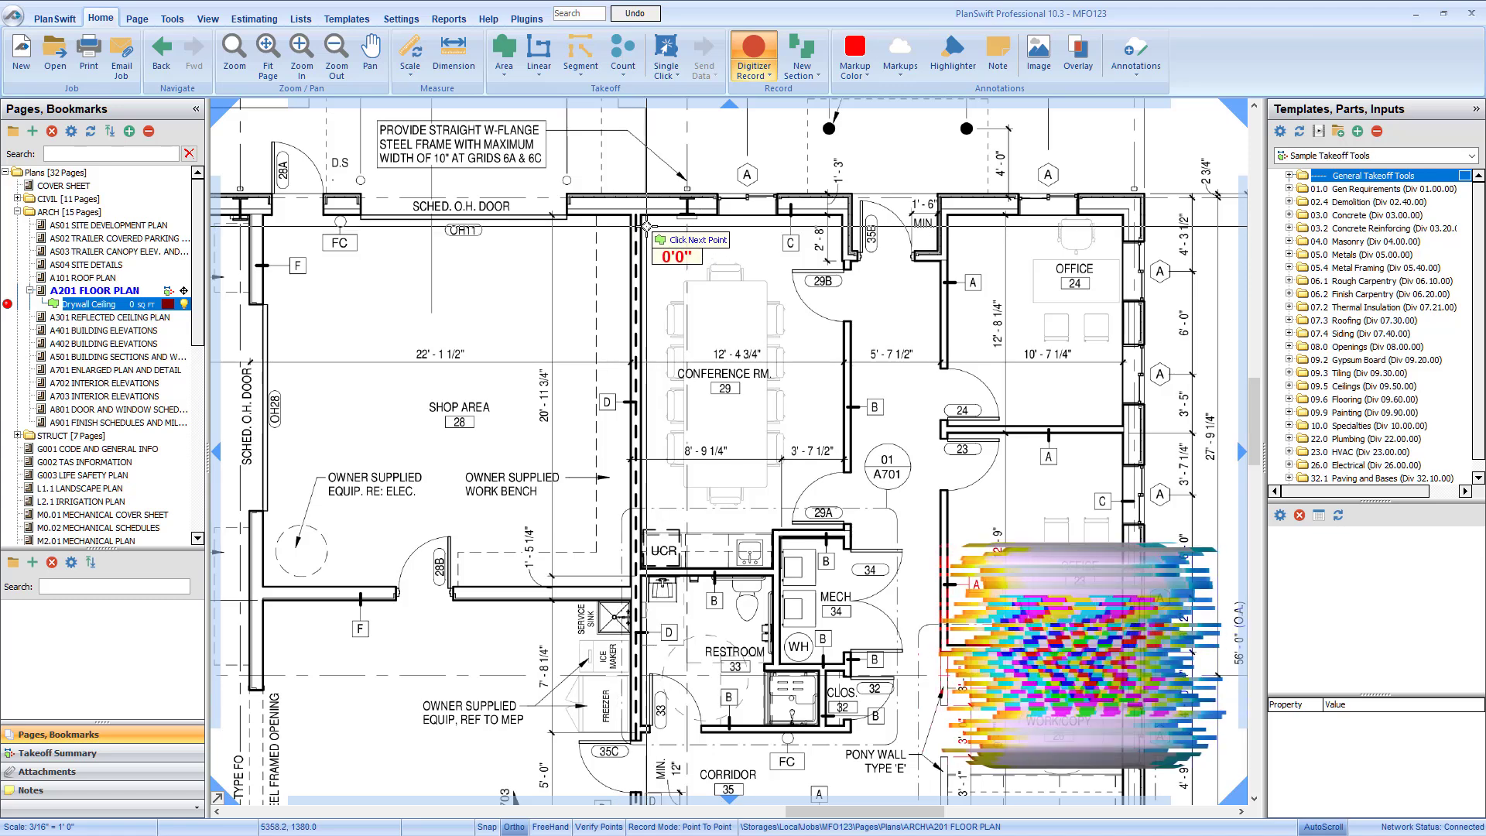
{"action": "key", "text": "m"}
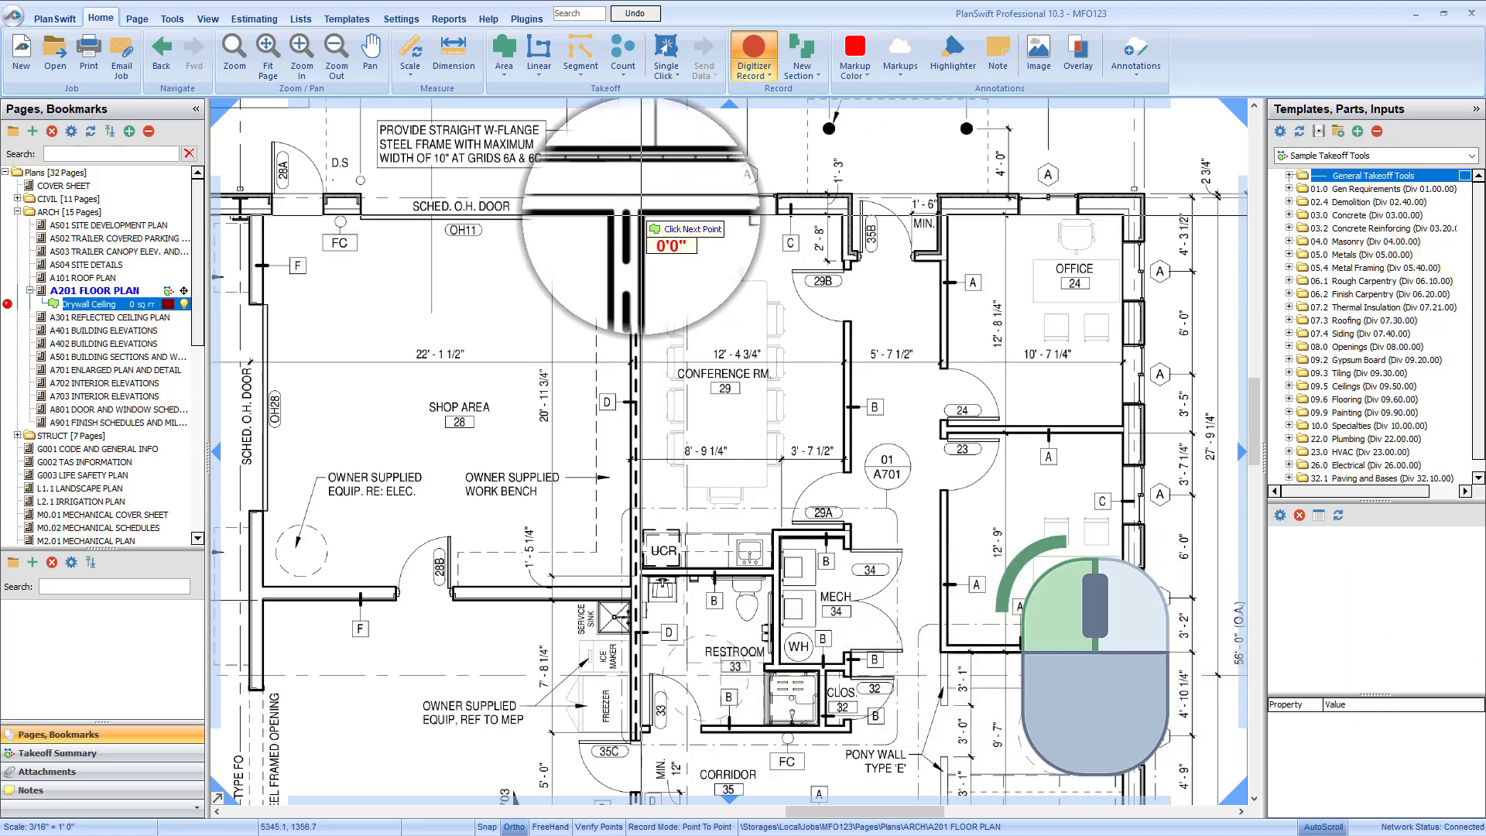
- Trace Conference Rm. 29 as the Drywall Ceiling area, following the notch at the mechanical room, and stop recording
{"action": "left_click", "coordinate": [844, 218]}
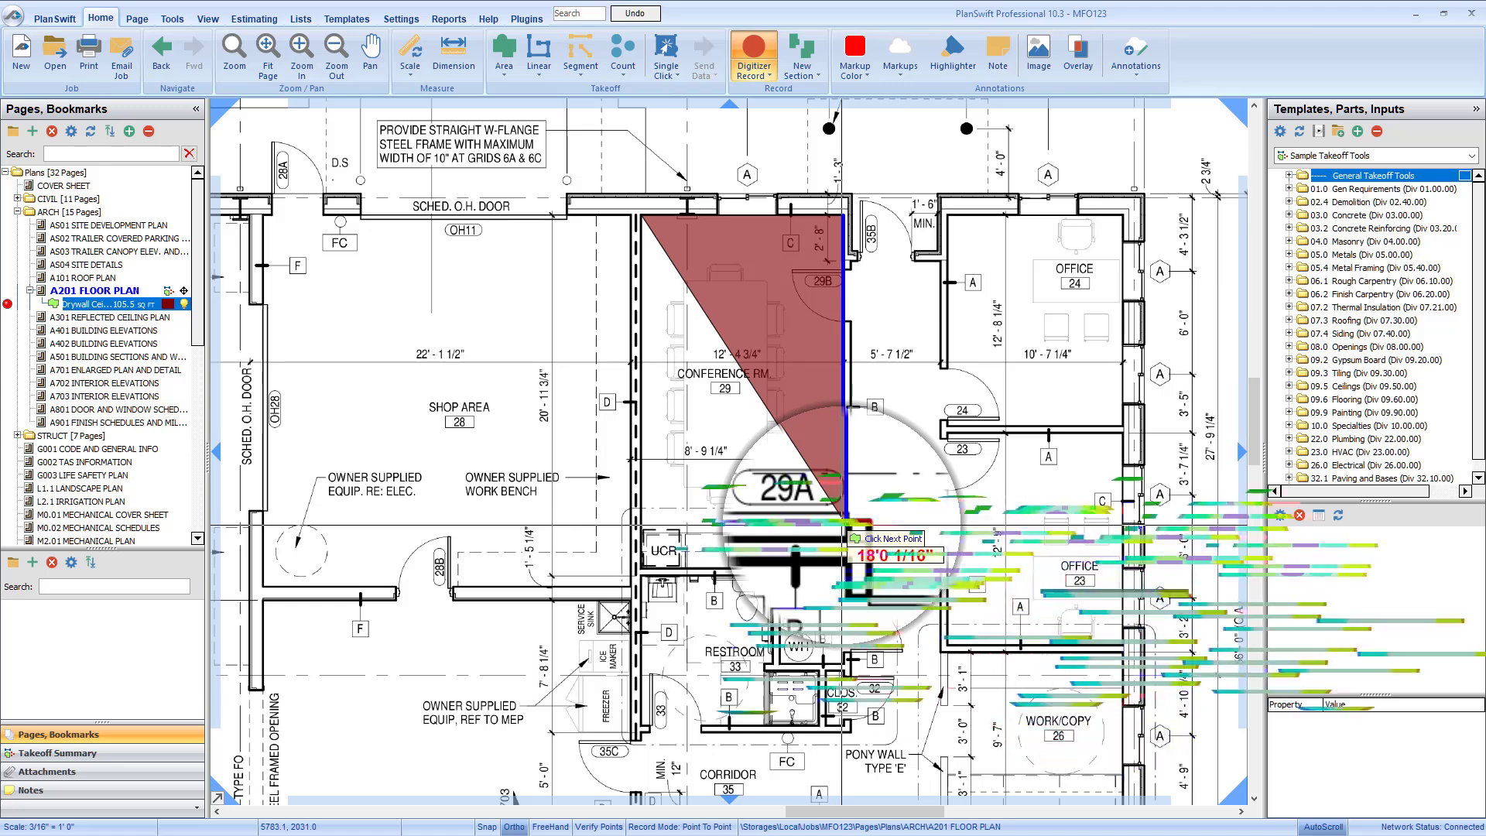
{"action": "left_click", "coordinate": [844, 530]}
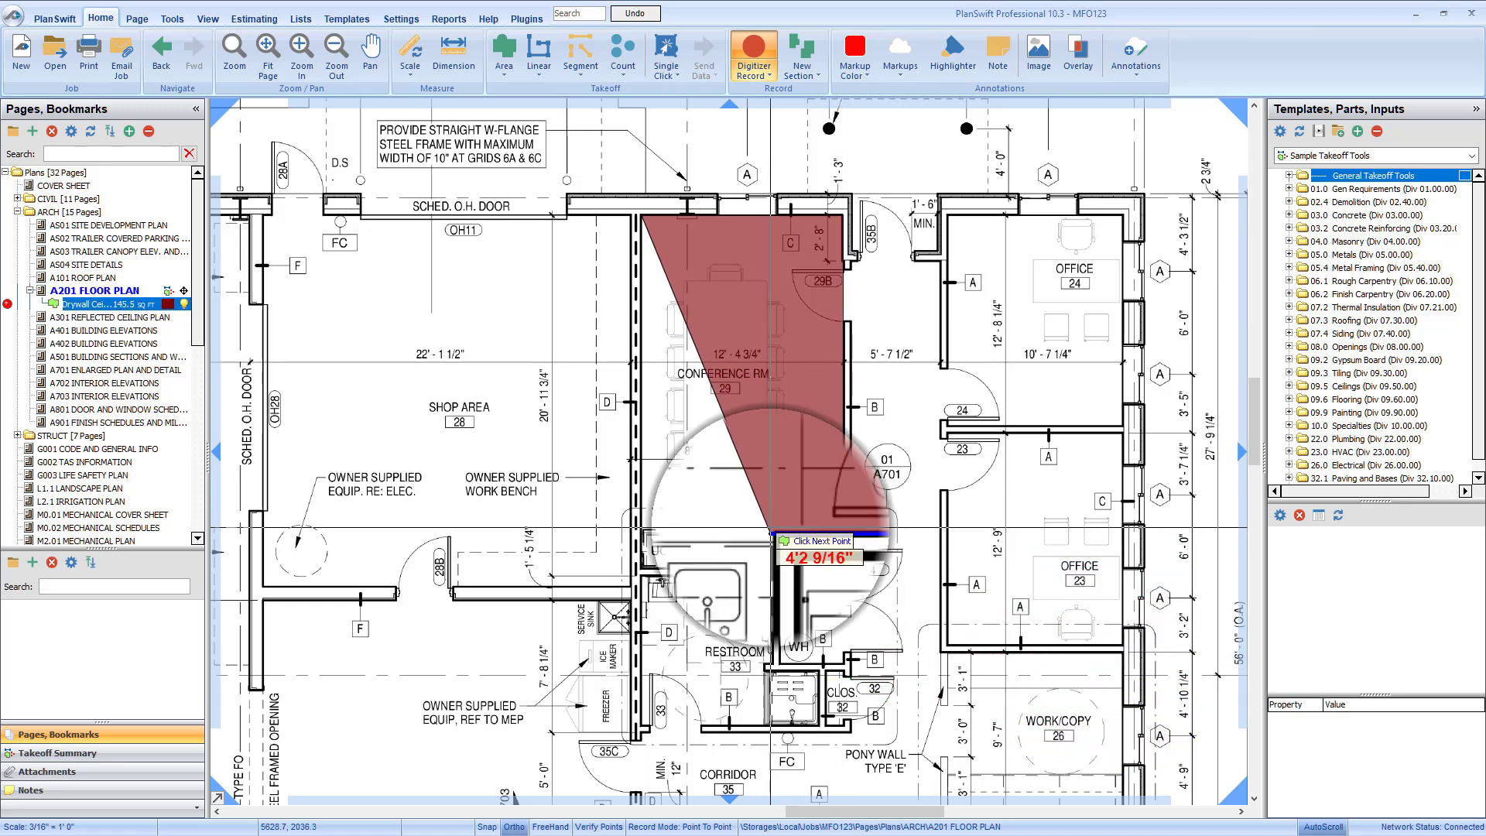
{"action": "left_click", "coordinate": [772, 530]}
{"action": "left_click", "coordinate": [772, 569]}
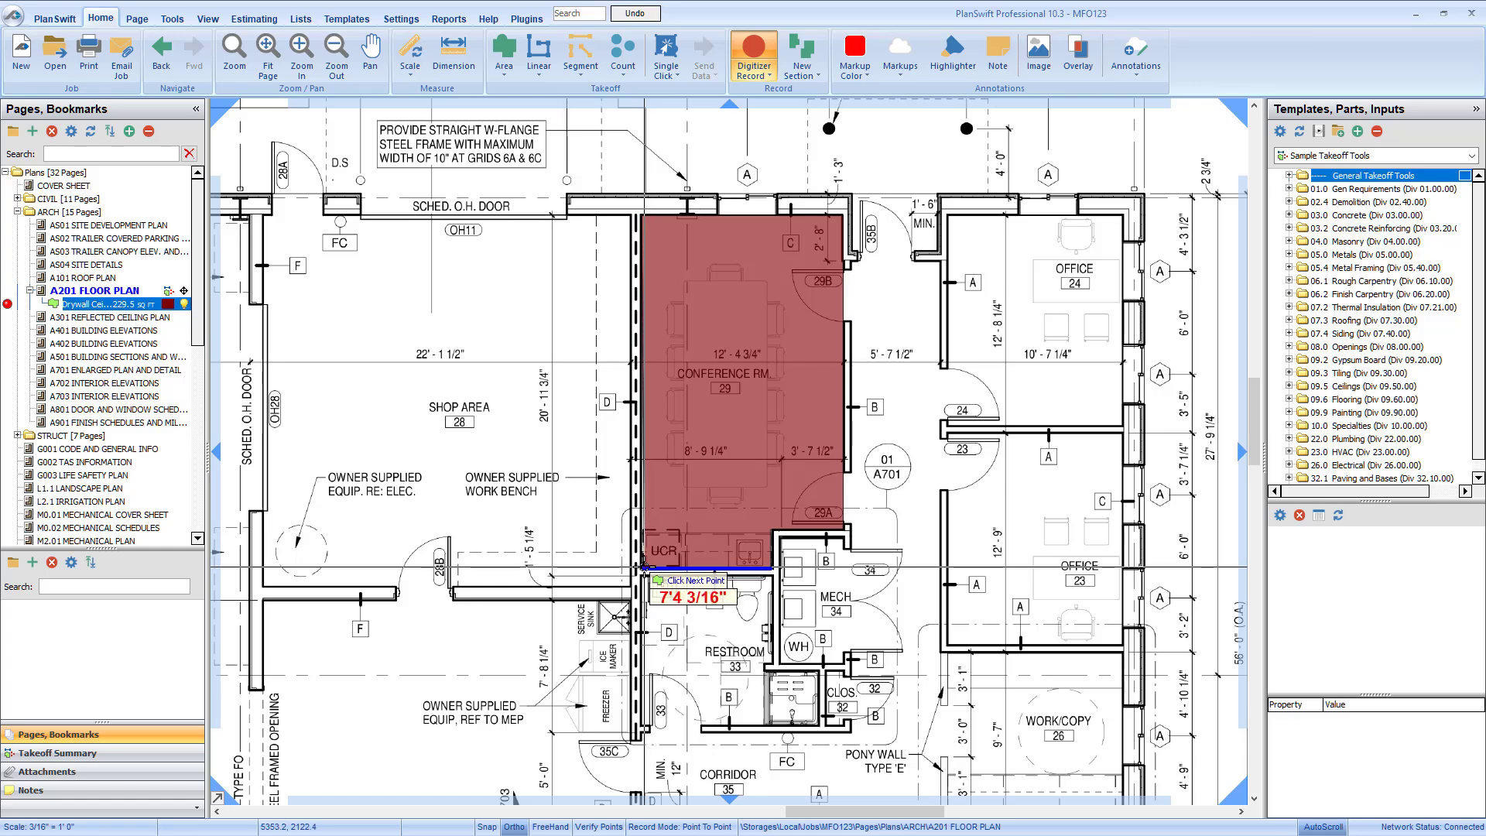
{"action": "left_click", "coordinate": [643, 569]}
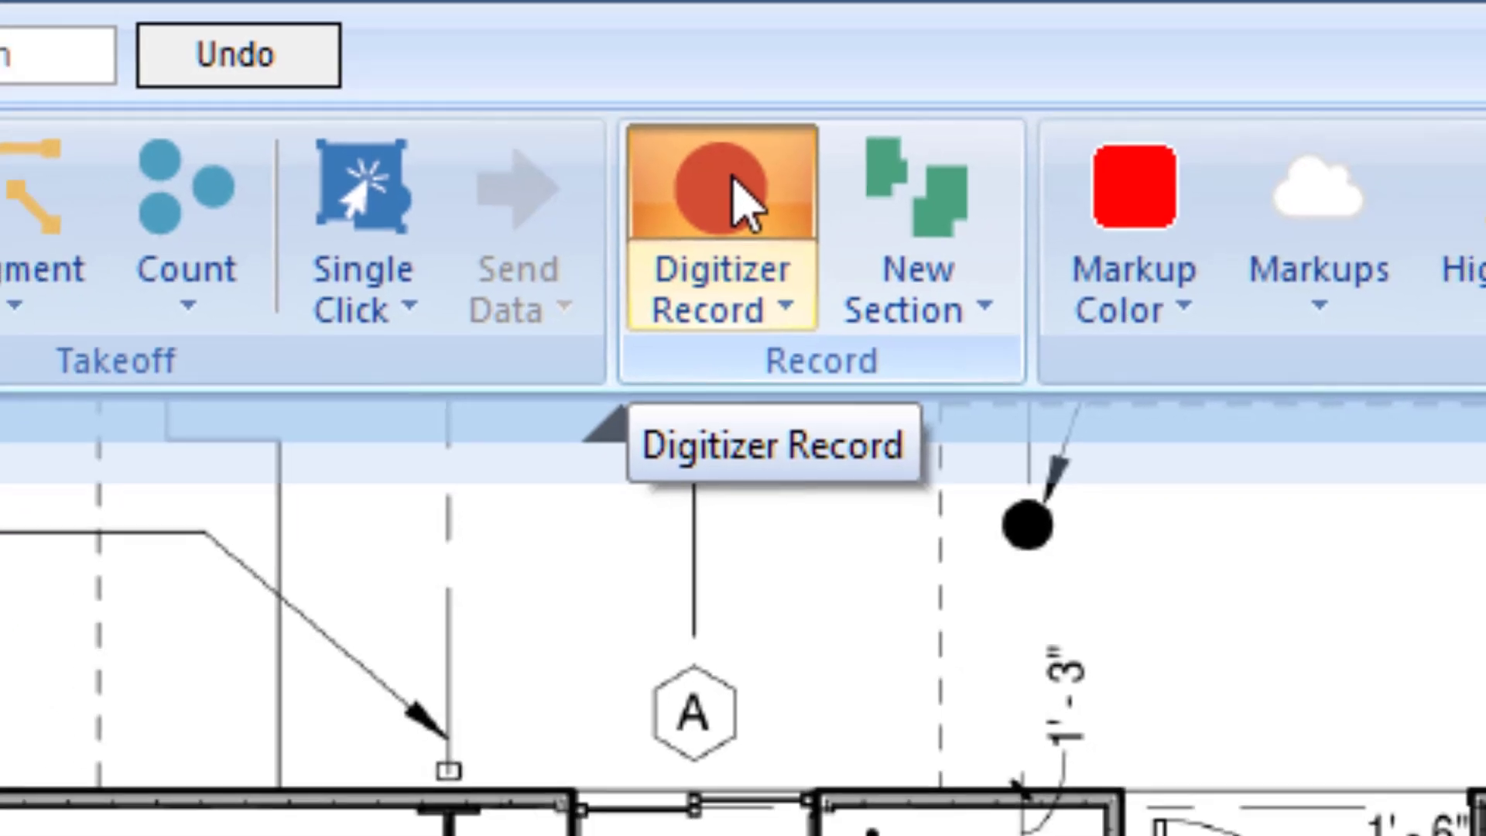
{"action": "left_click", "coordinate": [744, 203]}
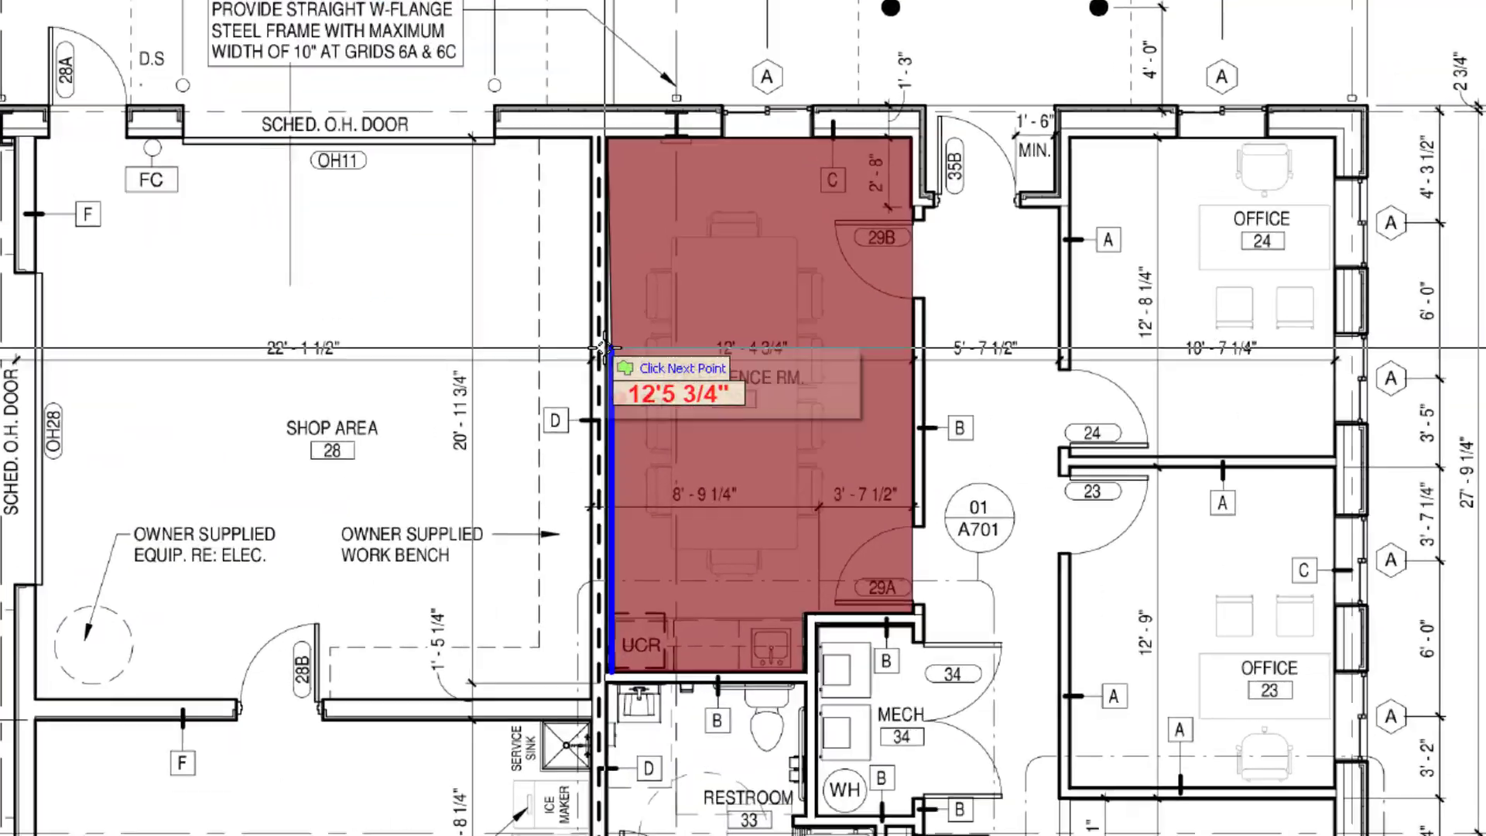
{"action": "right_click", "coordinate": [607, 346]}
{"action": "left_click", "coordinate": [680, 398]}
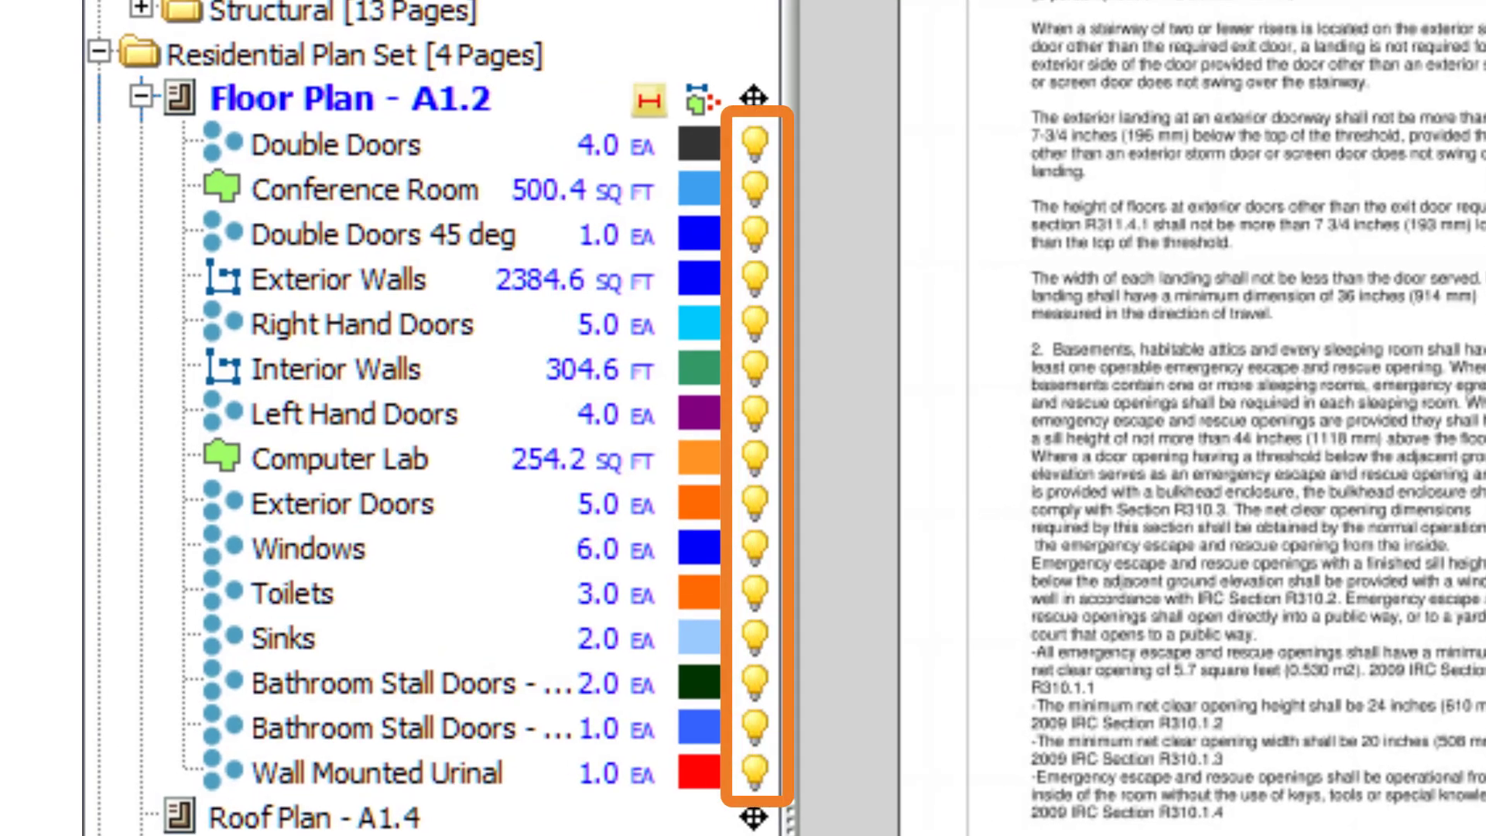
- Hide the Conference Room, Double Doors and Double Doors 45 deg takeoffs, and toggle all Floor Plan - A1.2 takeoffs off and on
{"action": "left_click", "coordinate": [757, 193]}
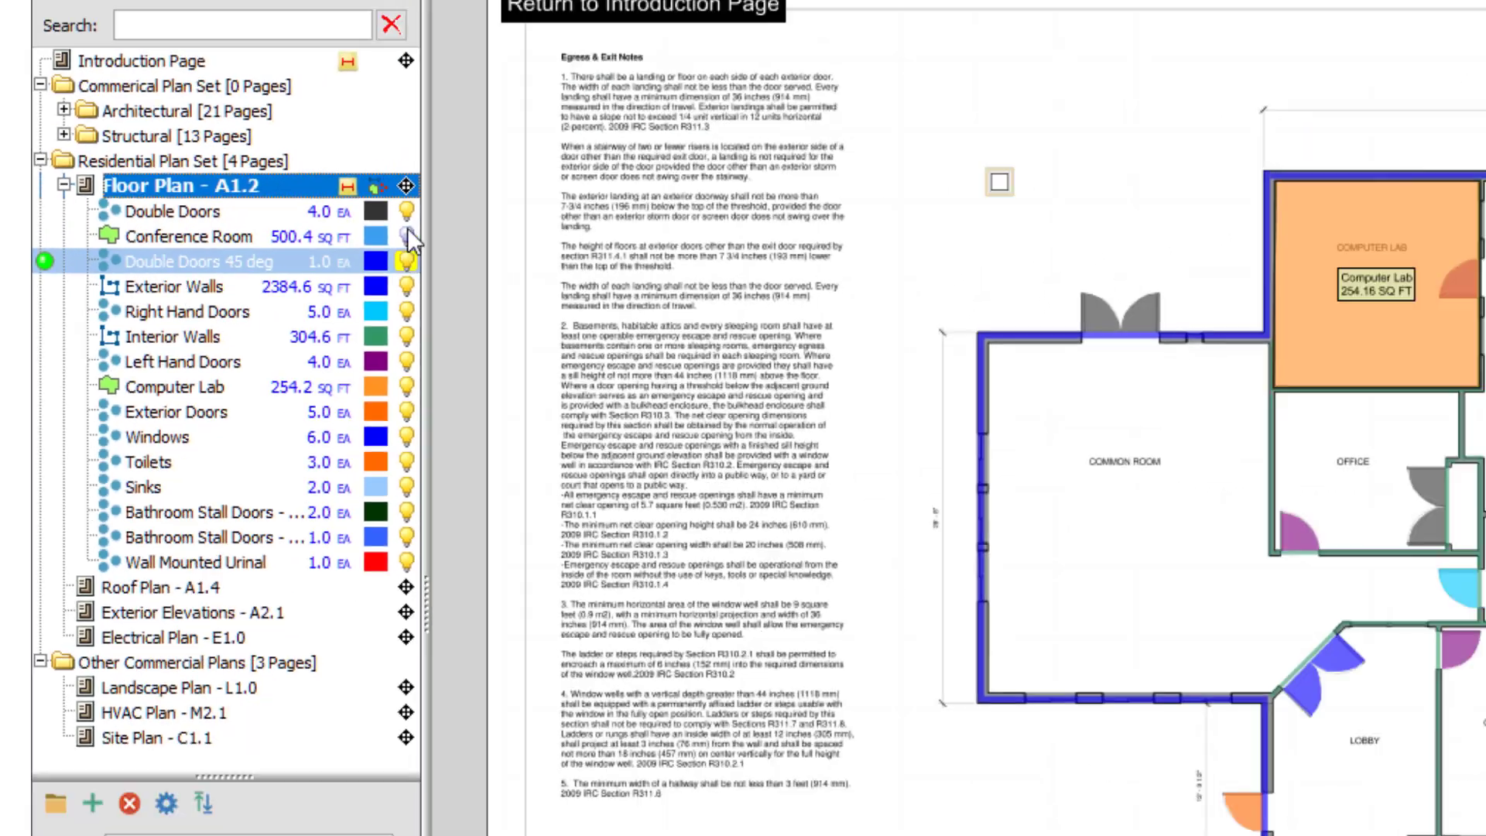
{"action": "left_click", "coordinate": [755, 147]}
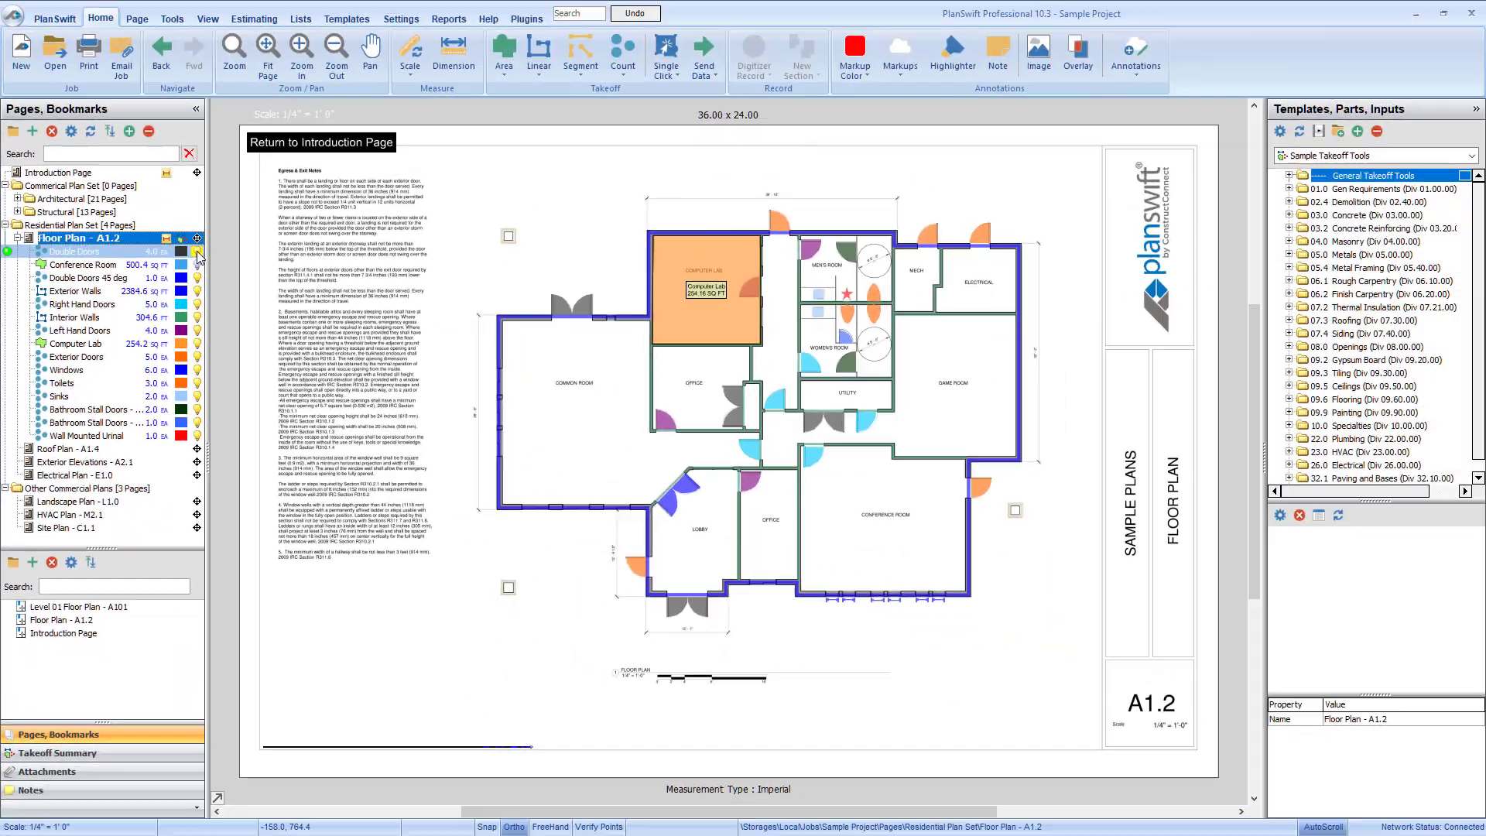
{"action": "left_click", "coordinate": [198, 278]}
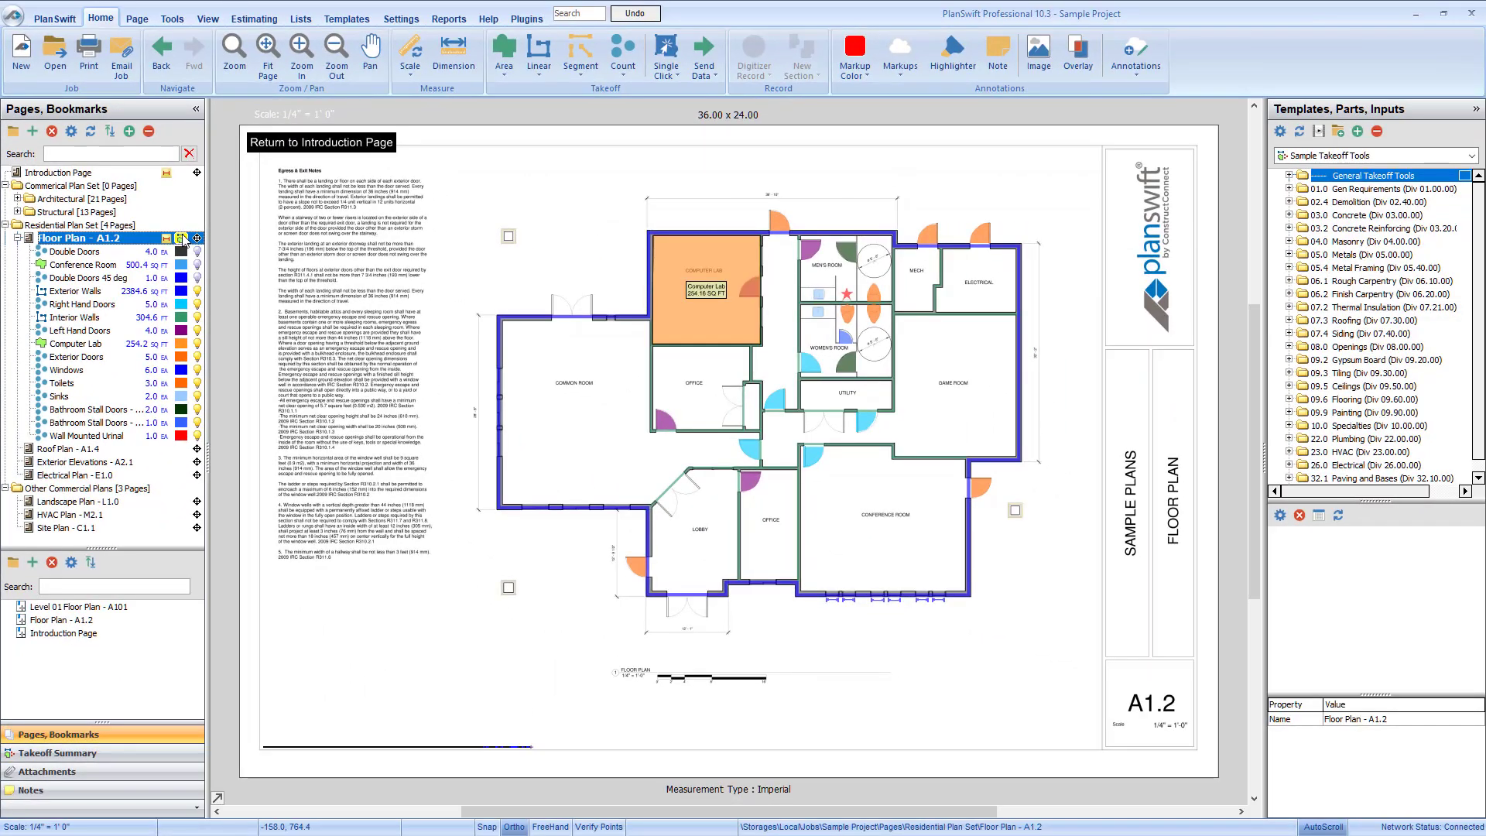
{"action": "left_click", "coordinate": [182, 239]}
{"action": "left_click", "coordinate": [181, 238]}
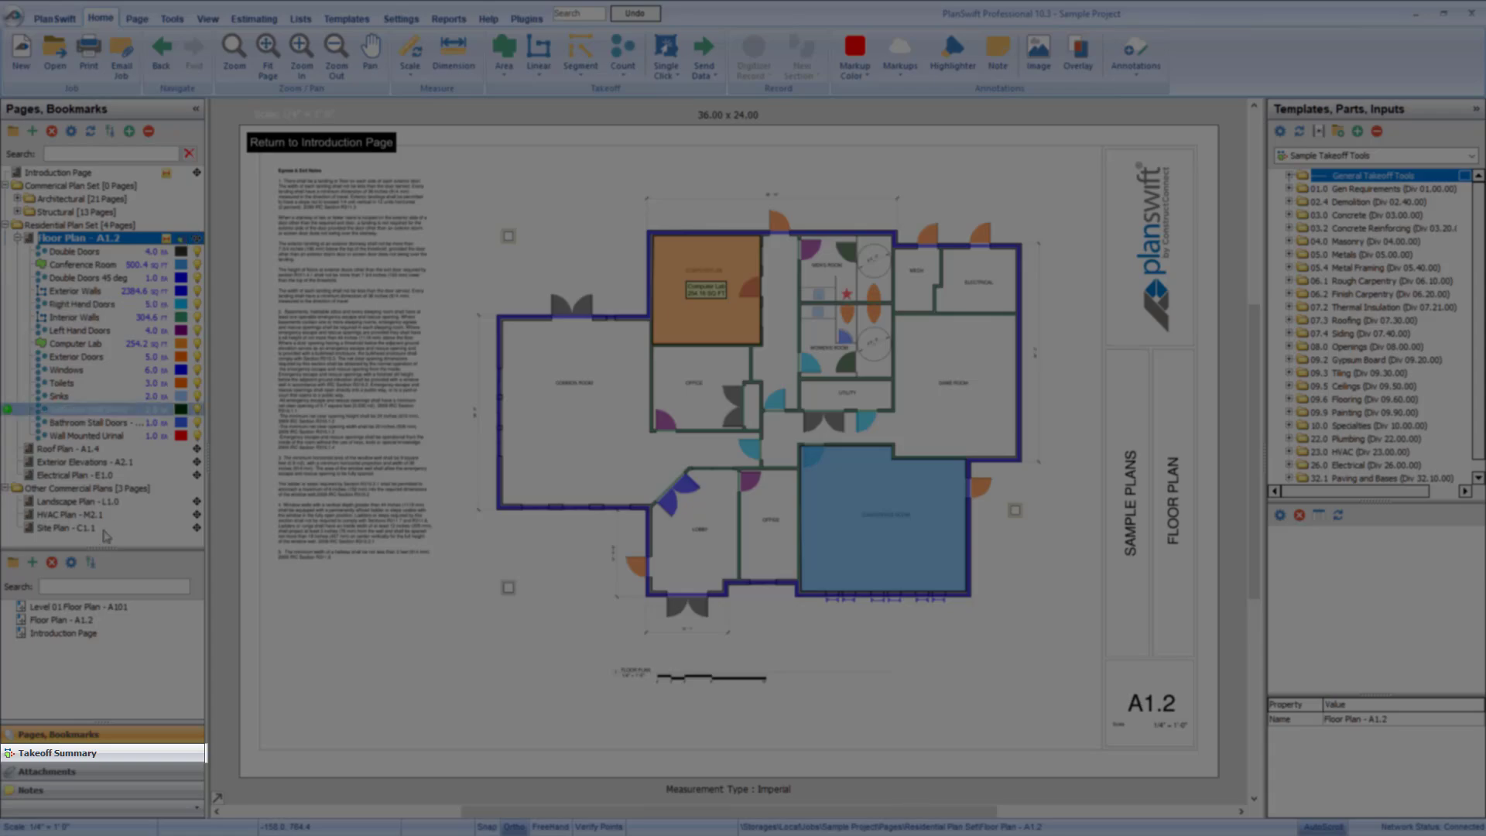
- Review the takeoff summary for Floor Plan - A1.2, from the door counts through the Interior Walls and Computer Lab parts
{"action": "left_click", "coordinate": [103, 759]}
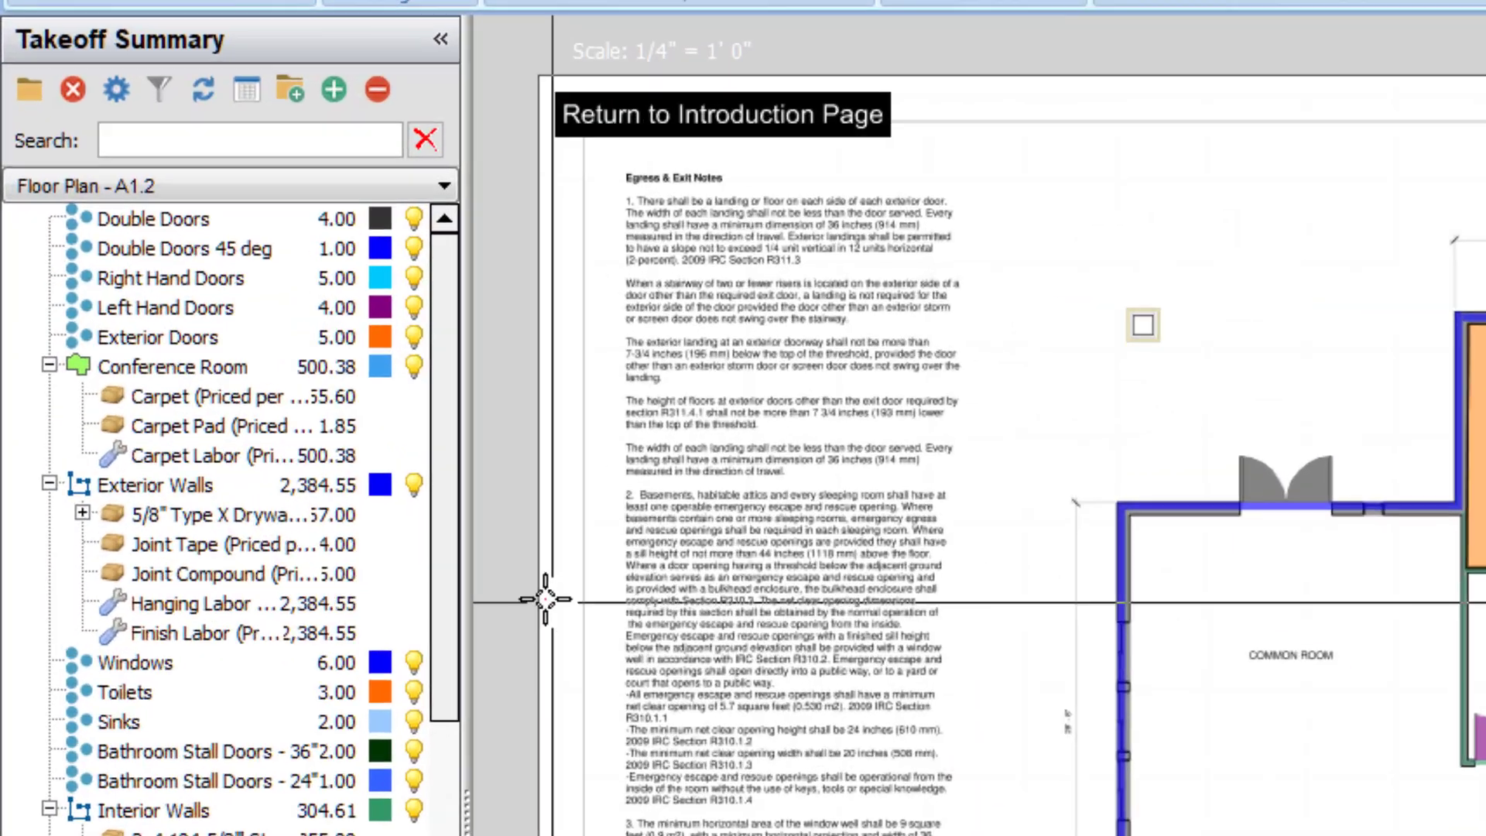
{"action": "left_click_drag", "start_coordinate": [437, 568], "coordinate": [444, 688]}
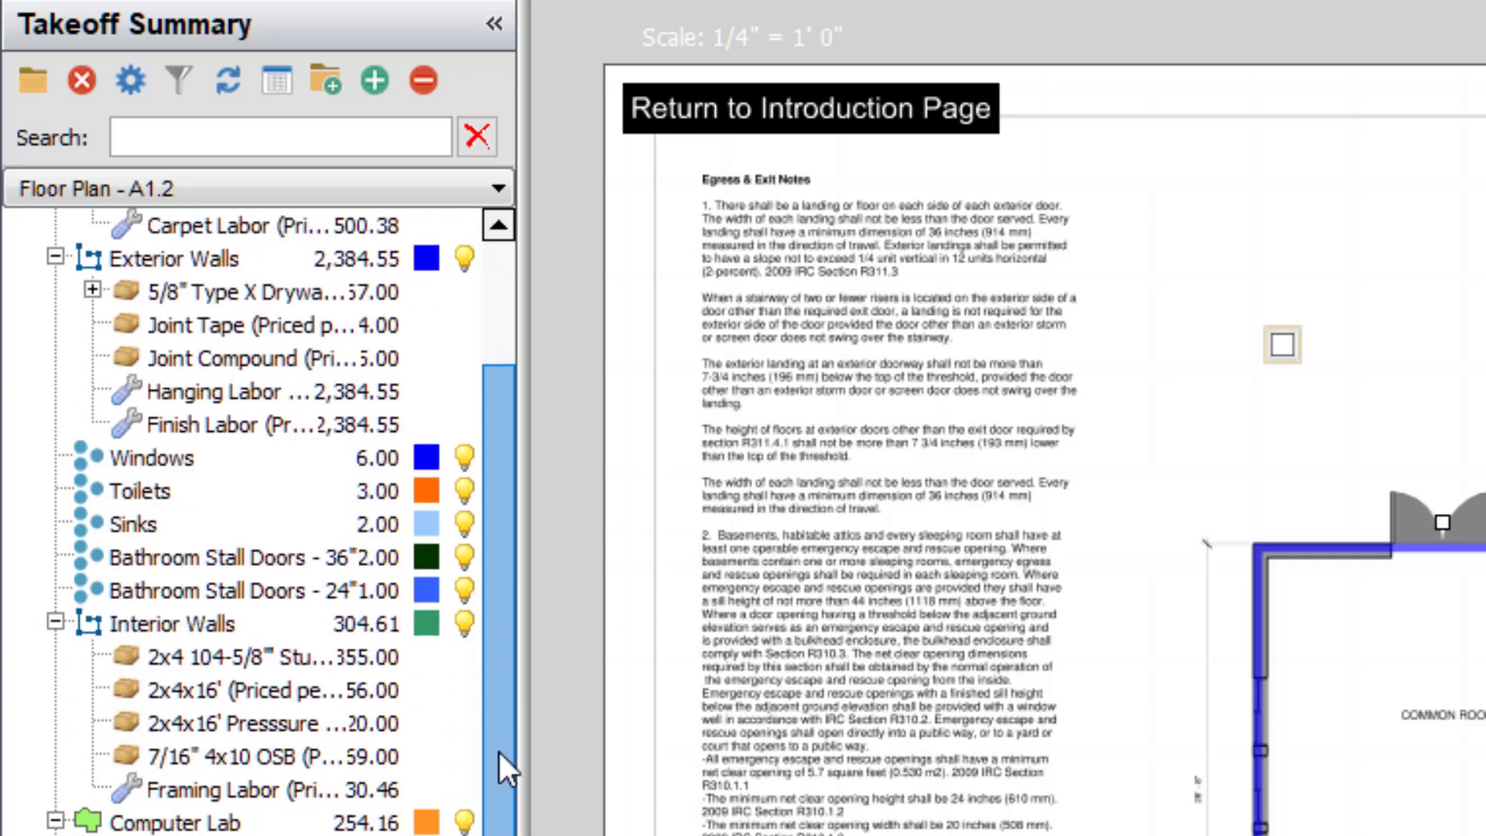
{"action": "left_click_drag", "start_coordinate": [499, 753], "coordinate": [499, 835]}
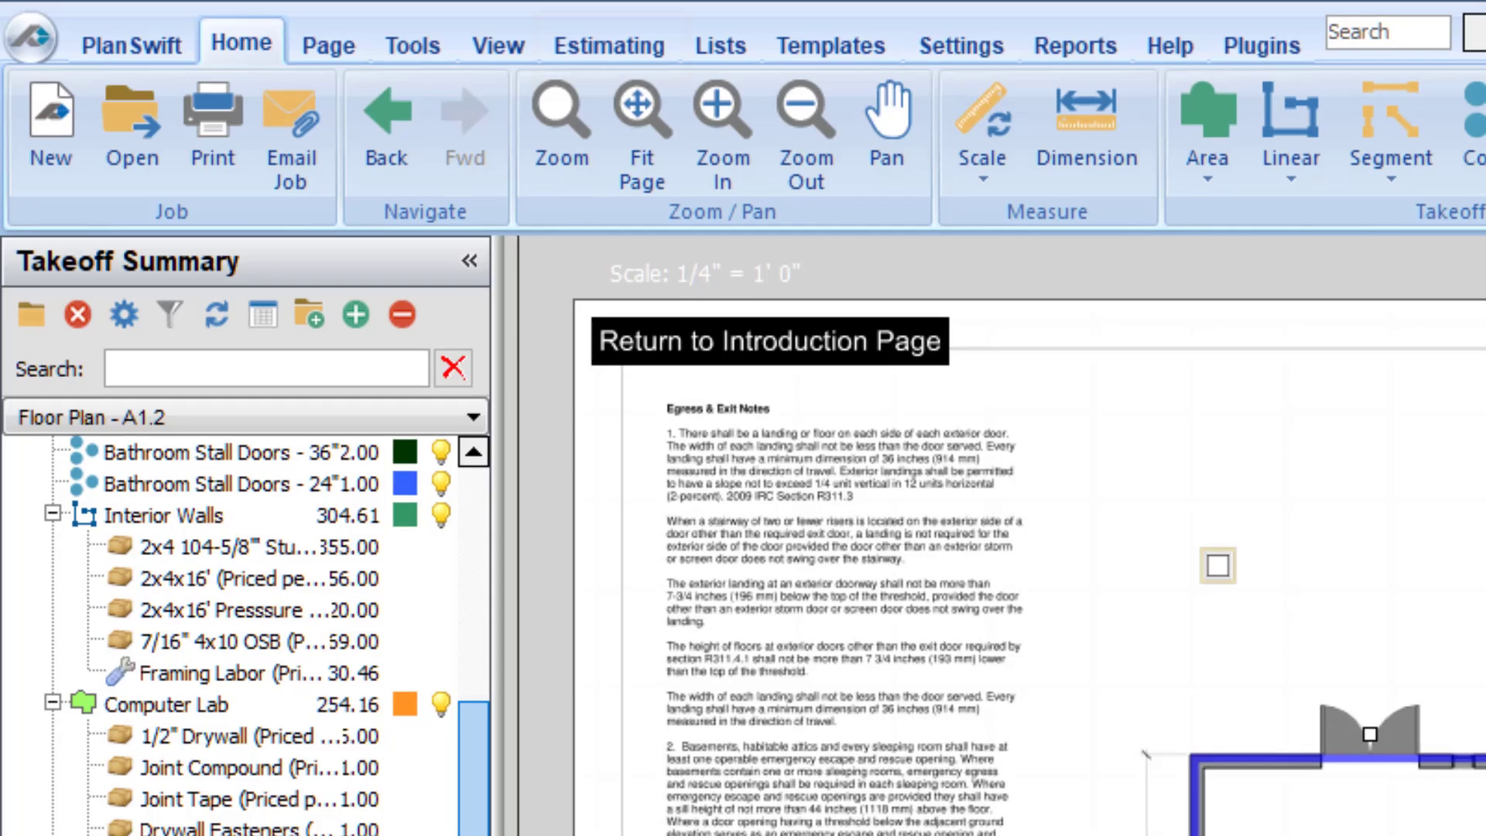
- Create a folder named "Floor 1" in the Default estimating layout
{"action": "left_click", "coordinate": [627, 62]}
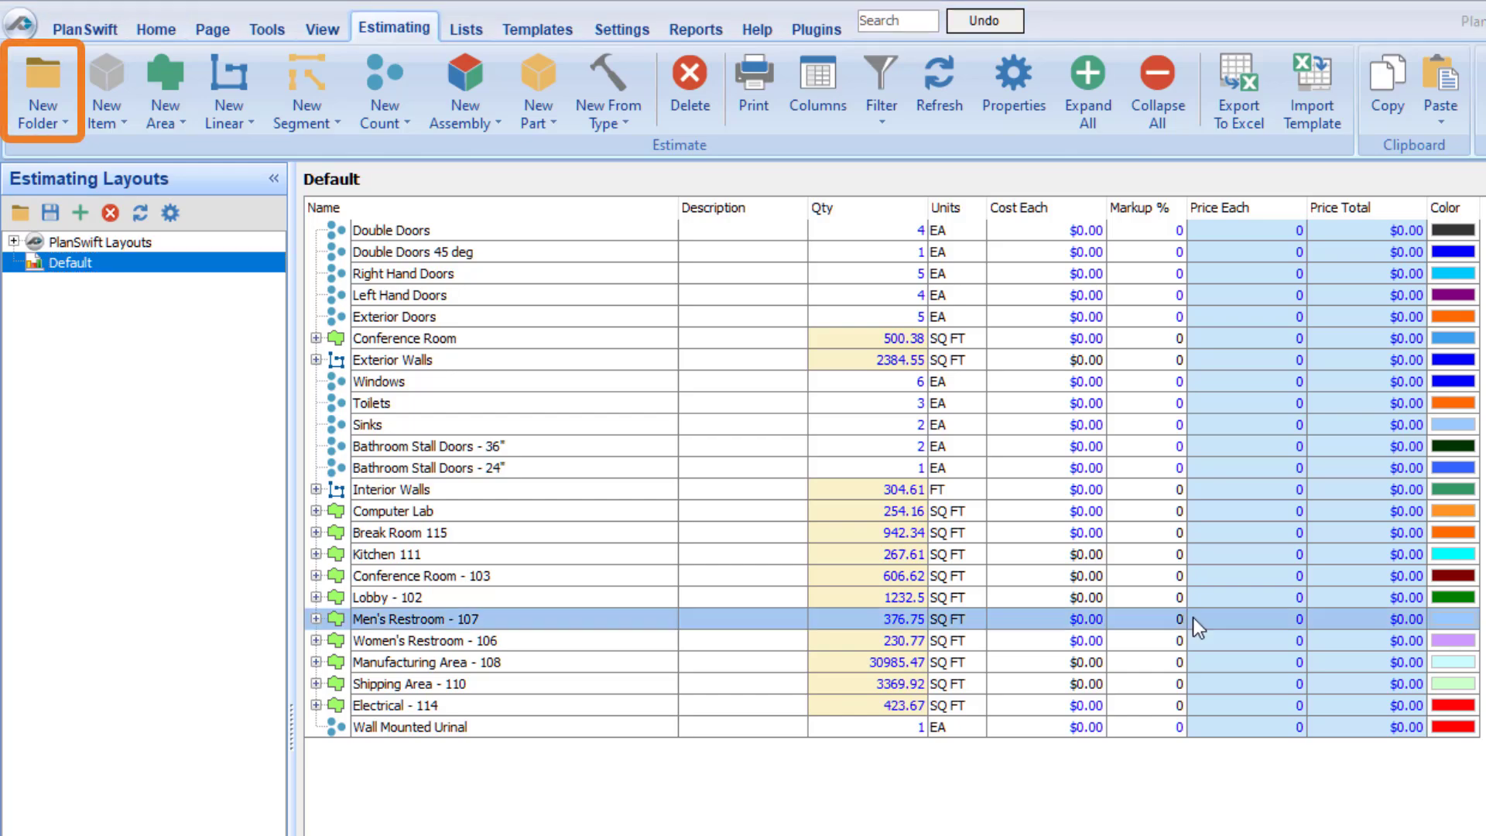
{"action": "left_click", "coordinate": [38, 79]}
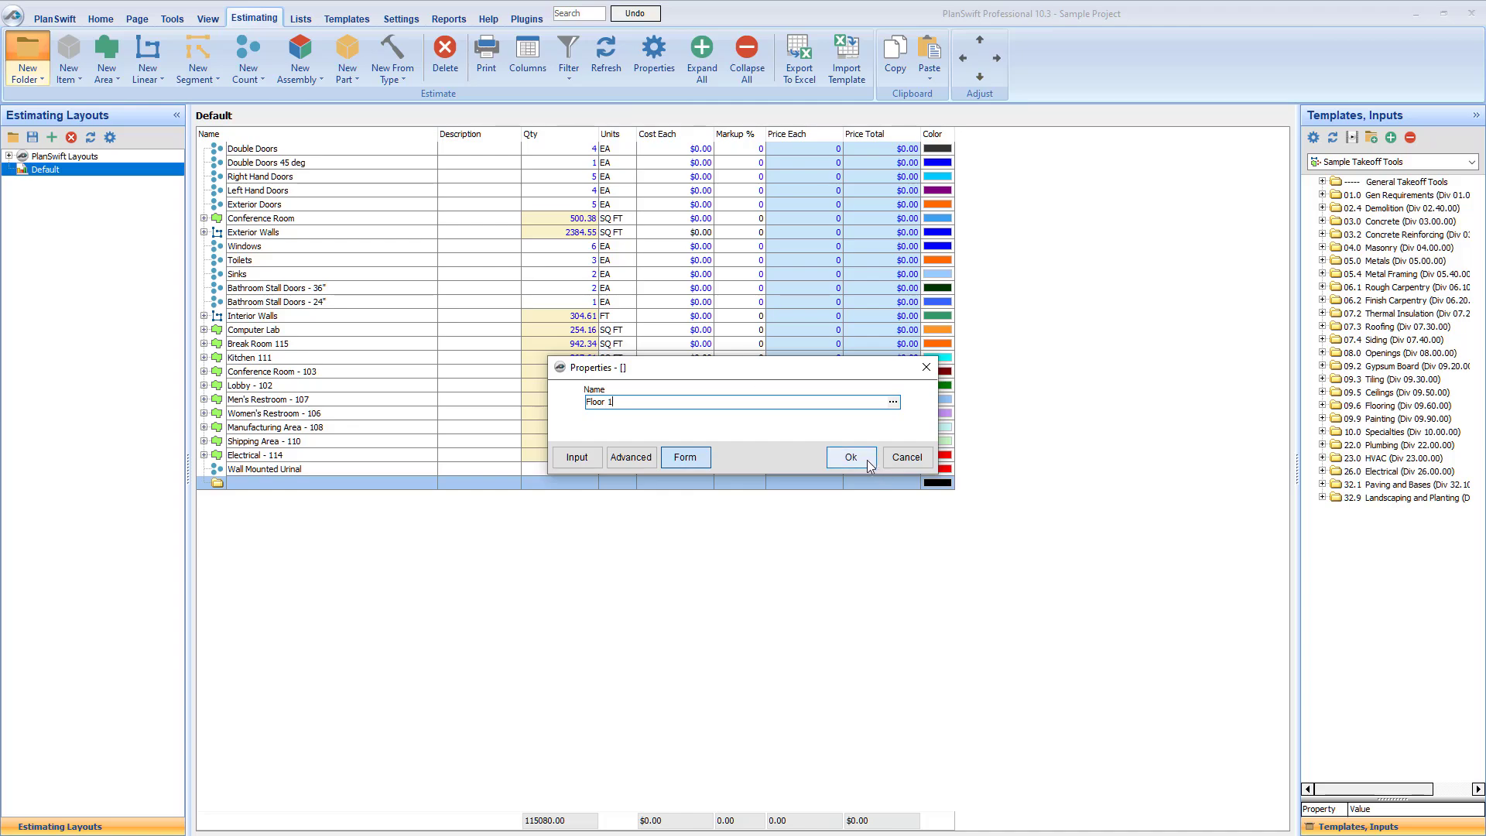
{"action": "left_click", "coordinate": [867, 463]}
- Move Break Room 115, Kitchen 111, Conference Room - 103 and Lobby - 102 into the Floor 1 folder
{"action": "left_click", "coordinate": [244, 344]}
{"action": "left_click", "coordinate": [243, 357], "text": "ctrl"}
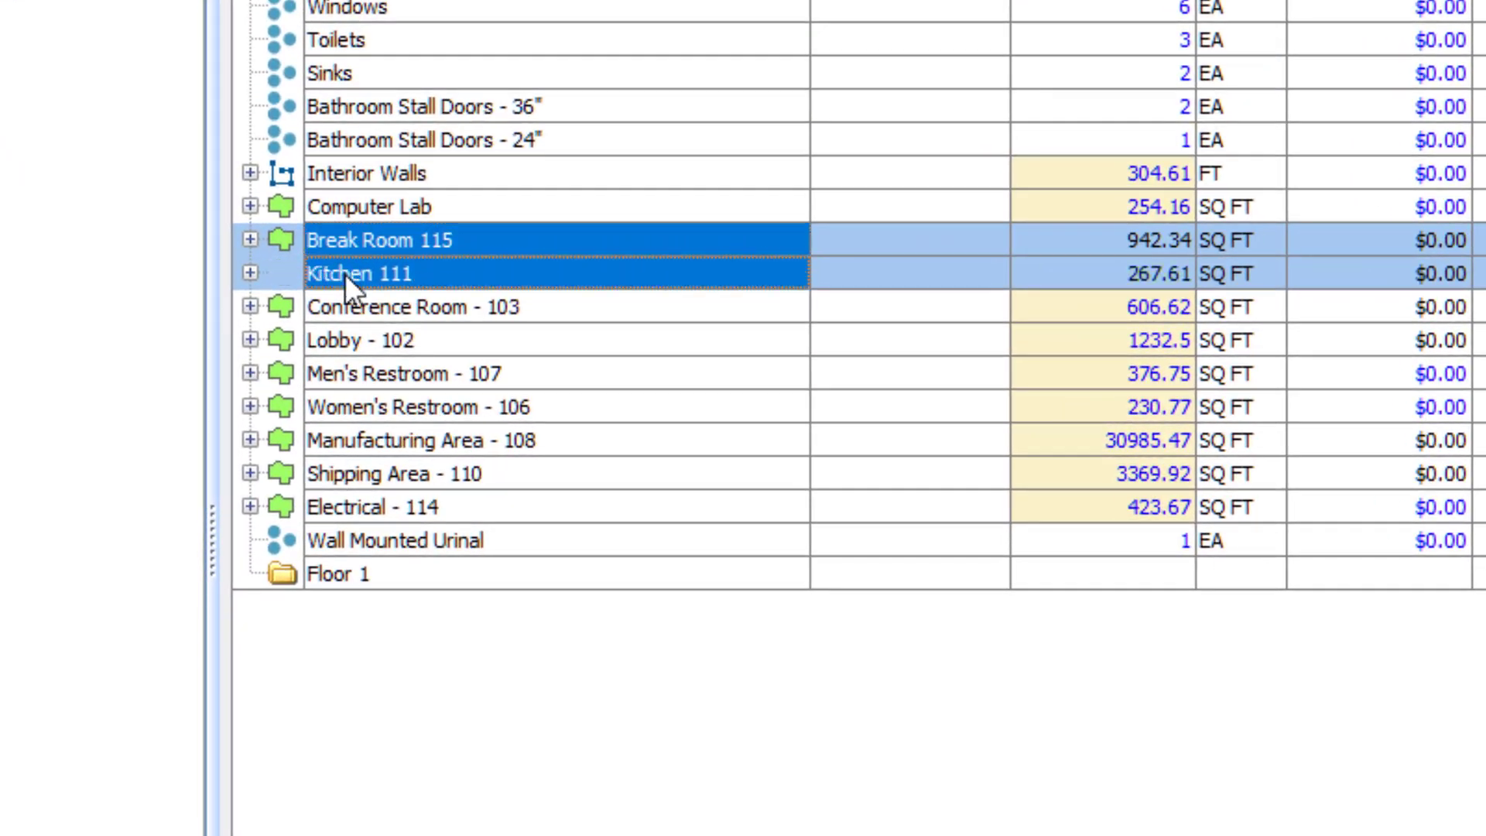
{"action": "left_click", "coordinate": [342, 306], "text": "ctrl"}
{"action": "left_click", "coordinate": [341, 340], "text": "ctrl"}
{"action": "left_click_drag", "start_coordinate": [342, 346], "coordinate": [337, 575]}
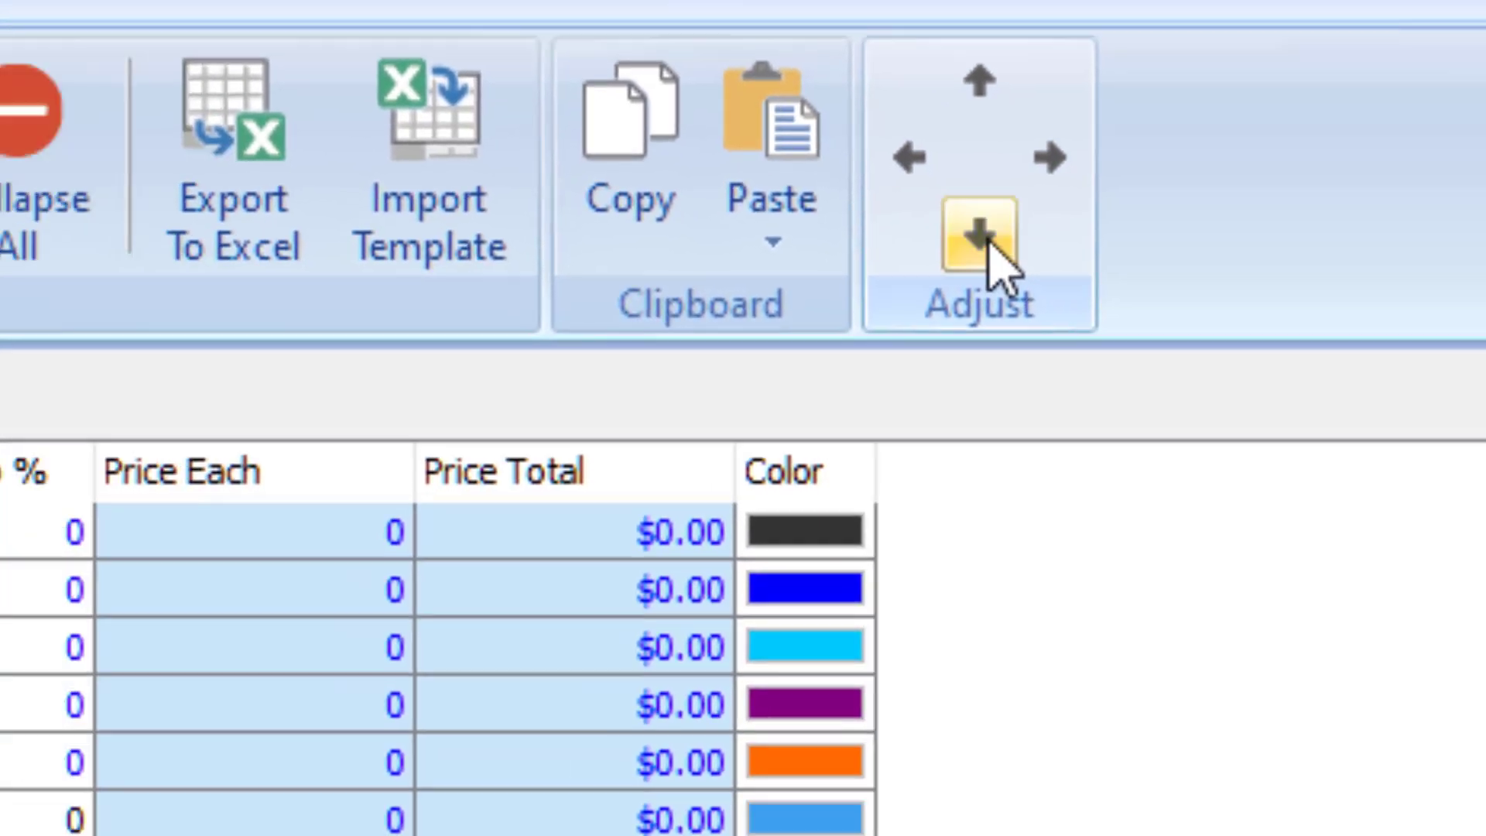
- Move the Computer Lab takeoff down four places so it follows Lobby - 102 in the Floor 1 folder
{"action": "left_click", "coordinate": [979, 233]}
{"action": "left_click", "coordinate": [979, 232]}
{"action": "left_click", "coordinate": [980, 233]}
{"action": "left_click", "coordinate": [980, 232]}
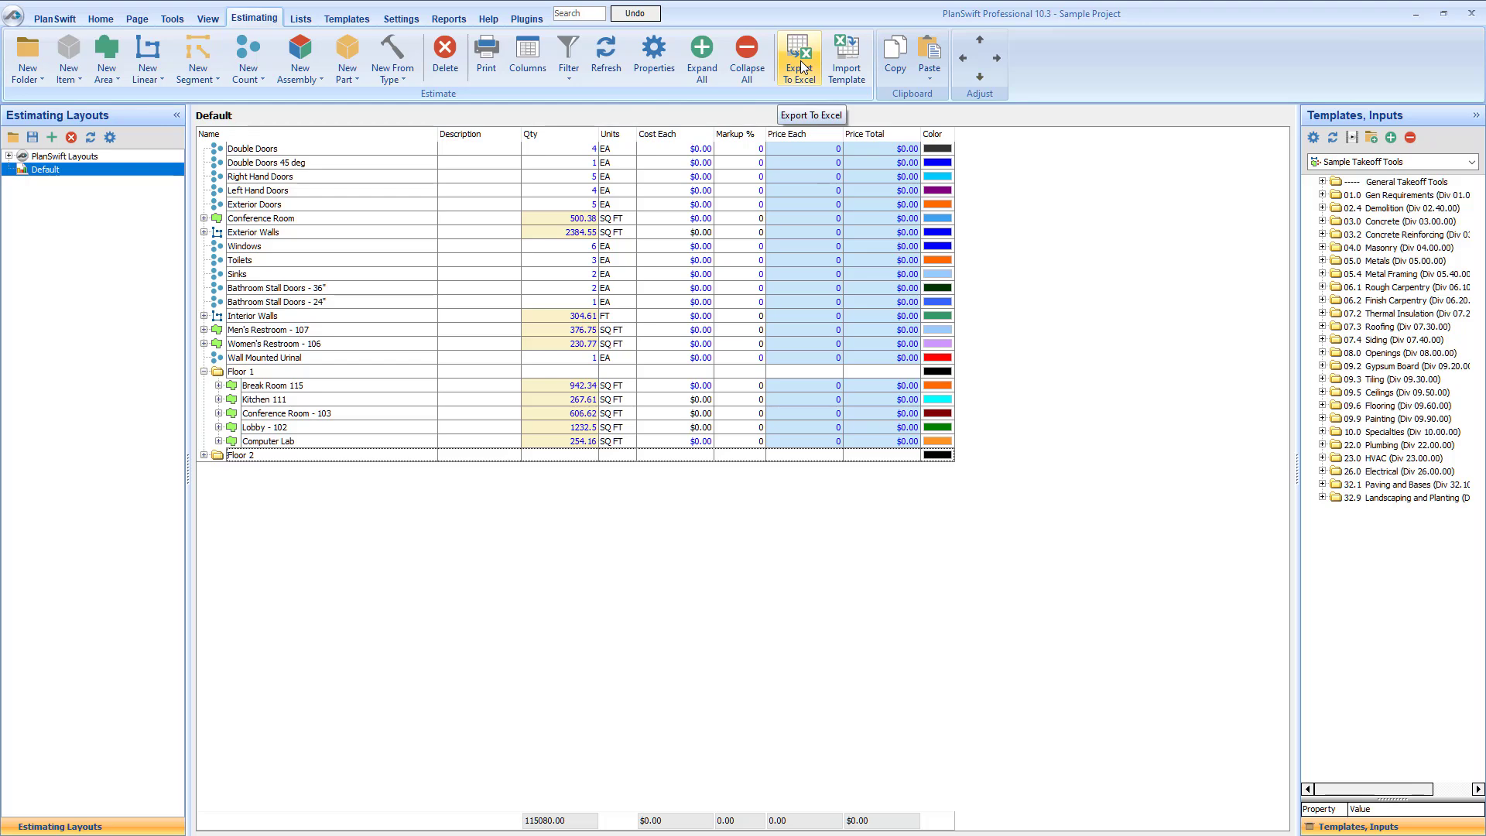
- Export the estimate to Excel and reposition the resulting workbook window
{"action": "left_click", "coordinate": [800, 60]}
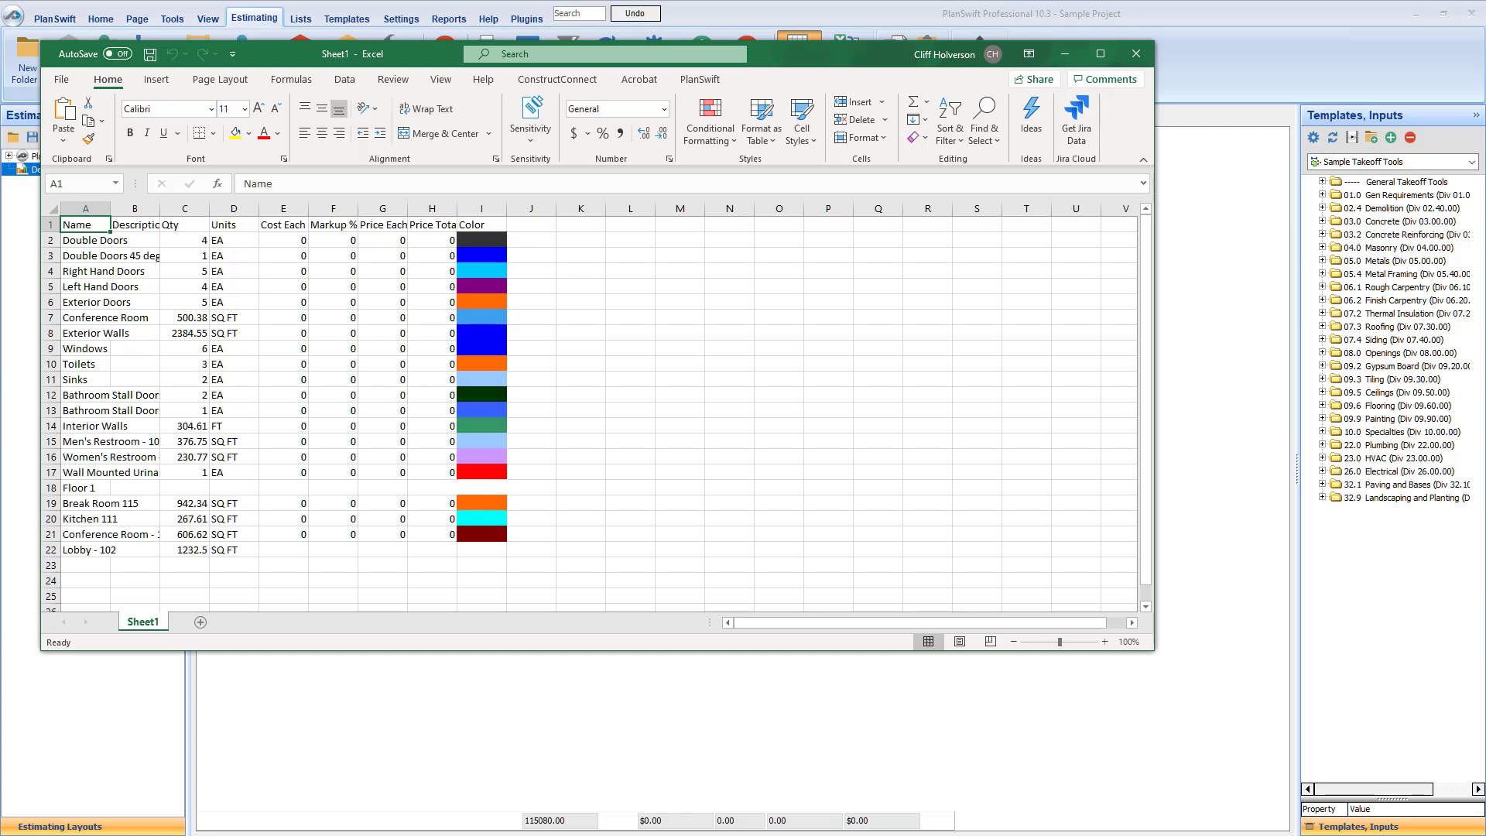
{"action": "left_click_drag", "start_coordinate": [419, 53], "coordinate": [824, 40]}
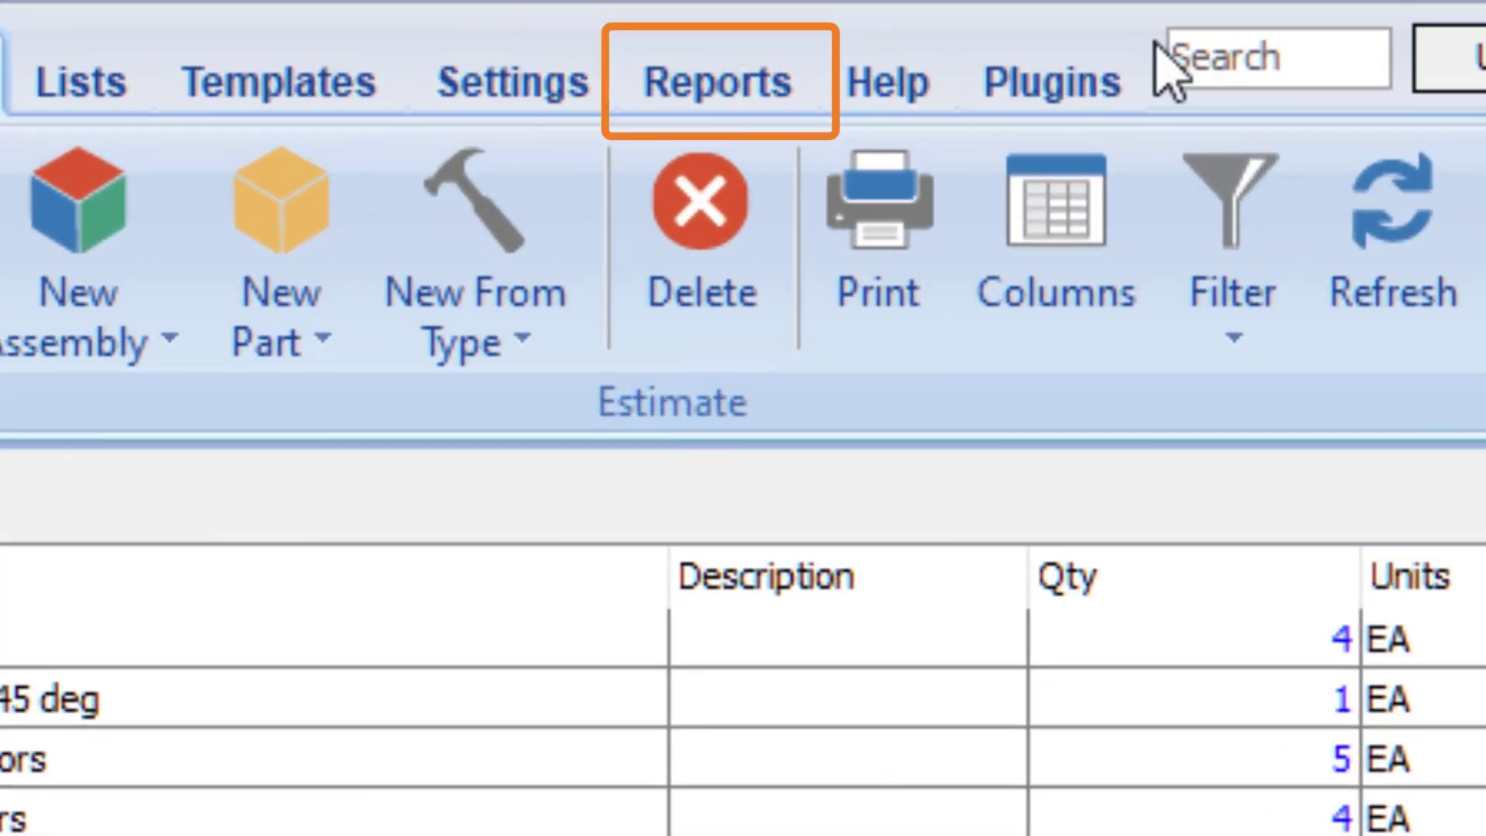
- Open the reports for the sample project
{"action": "left_click", "coordinate": [776, 67]}
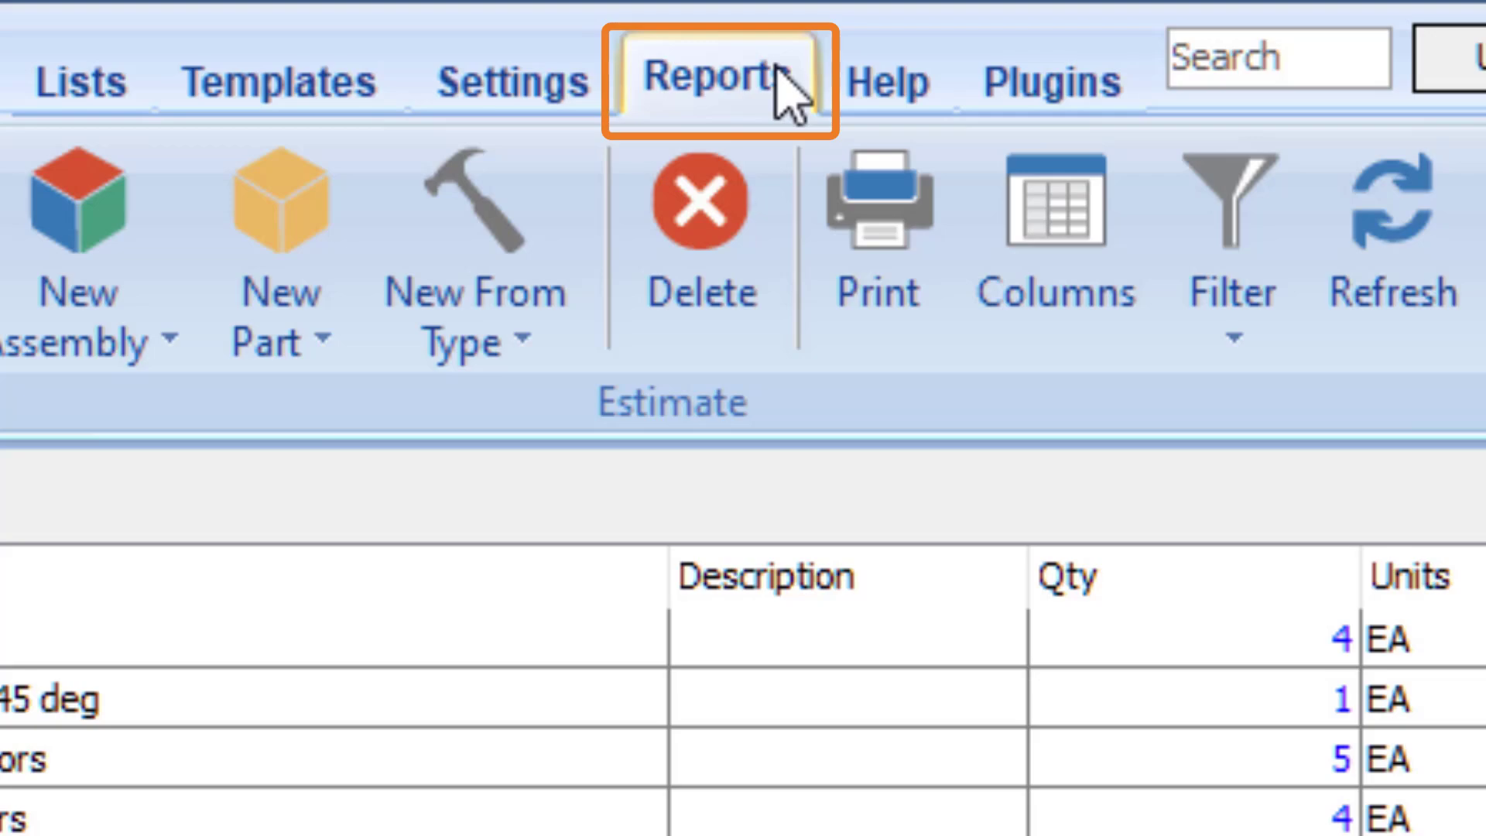